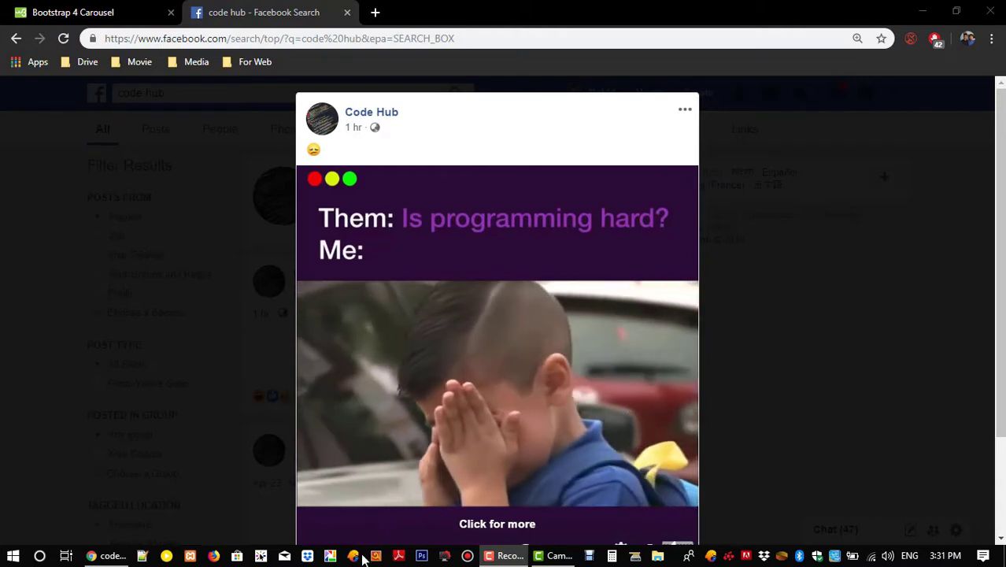
{"action": "scroll", "coordinate": [382, 435], "scroll_direction": "down", "scroll_amount": 1}
{"action": "scroll", "coordinate": [622, 434], "scroll_direction": "up", "scroll_amount": 2}
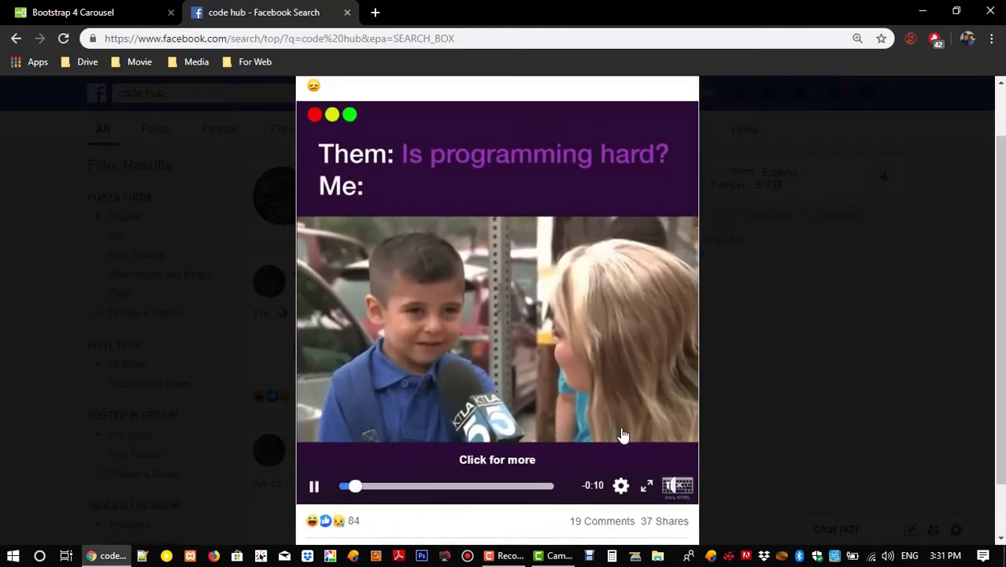
{"action": "scroll", "coordinate": [784, 438], "scroll_direction": "down", "scroll_amount": 1}
{"action": "scroll", "coordinate": [785, 438], "scroll_direction": "down", "scroll_amount": 1}
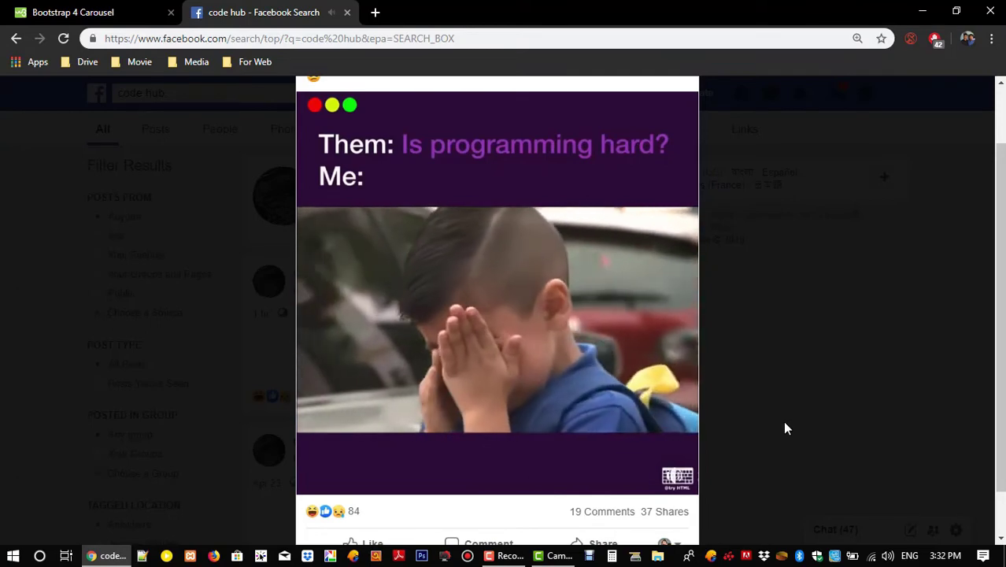
Pause the Code Hub video about whether programming is hard.
{"action": "left_click", "coordinate": [322, 484]}
{"action": "scroll", "coordinate": [564, 315], "scroll_direction": "up", "scroll_amount": 1}
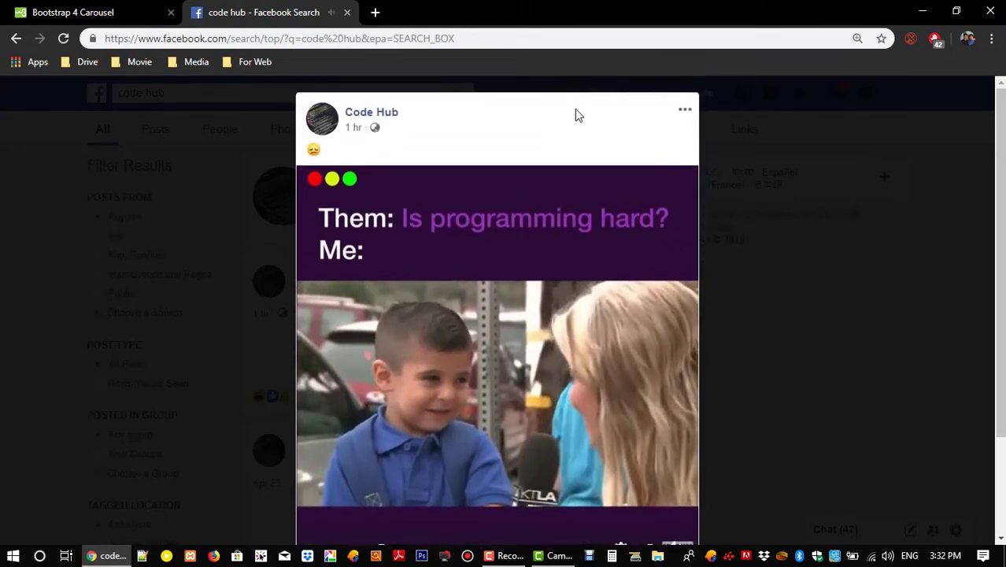
{"action": "left_click", "coordinate": [819, 164]}
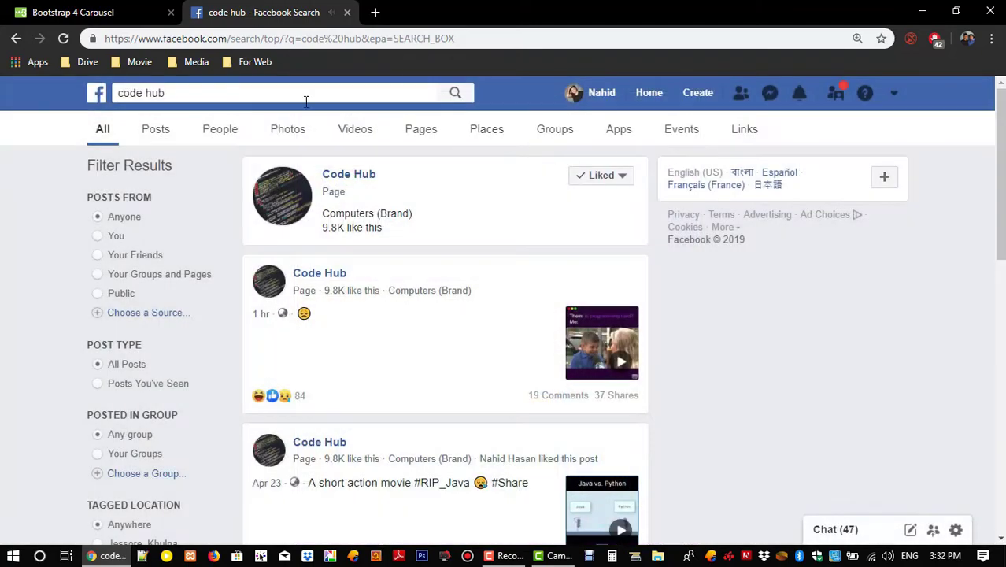
{"action": "left_click", "coordinate": [596, 92]}
{"action": "scroll", "coordinate": [673, 236], "scroll_direction": "down", "scroll_amount": 5}
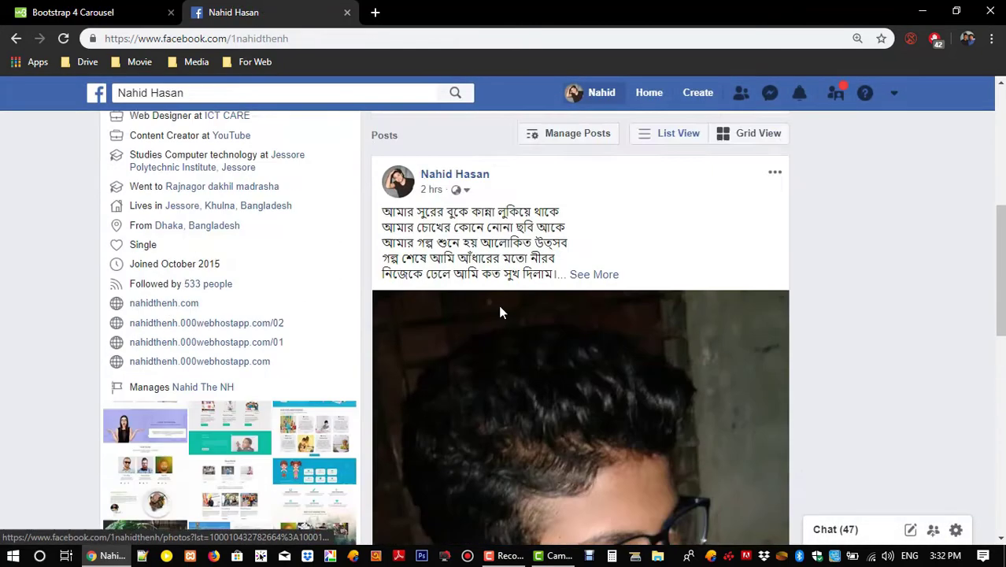
{"action": "scroll", "coordinate": [503, 310], "scroll_direction": "down", "scroll_amount": 10}
{"action": "scroll", "coordinate": [465, 326], "scroll_direction": "down", "scroll_amount": 5}
{"action": "scroll", "coordinate": [551, 330], "scroll_direction": "up", "scroll_amount": 1}
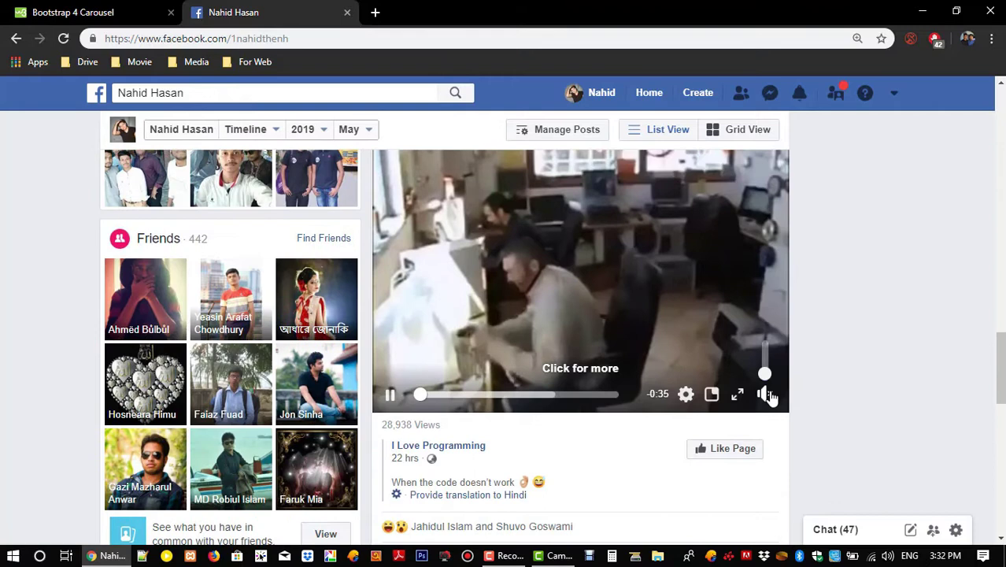
{"action": "scroll", "coordinate": [819, 431], "scroll_direction": "up", "scroll_amount": 1}
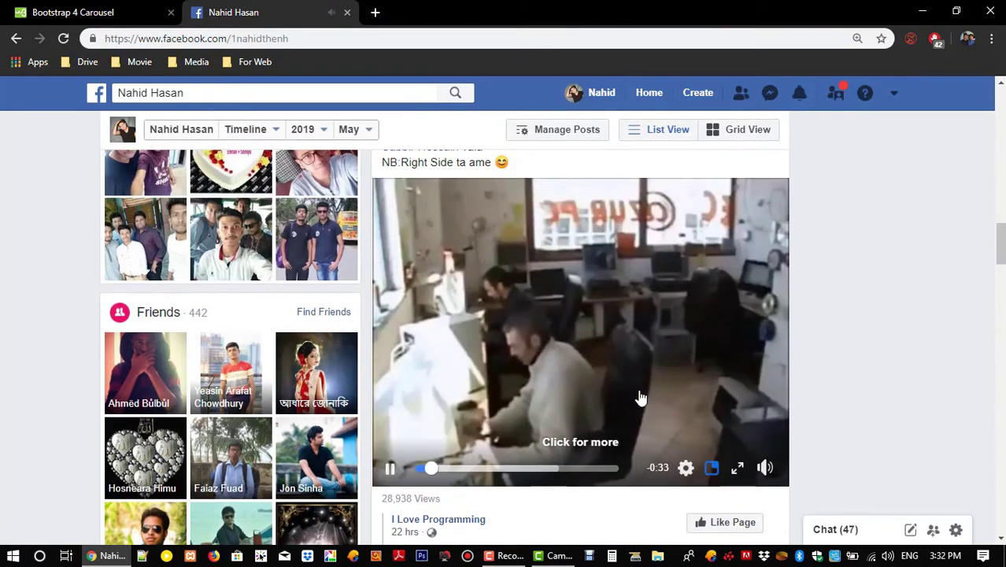
{"action": "scroll", "coordinate": [638, 401], "scroll_direction": "up", "scroll_amount": 1}
{"action": "scroll", "coordinate": [640, 402], "scroll_direction": "down", "scroll_amount": 1}
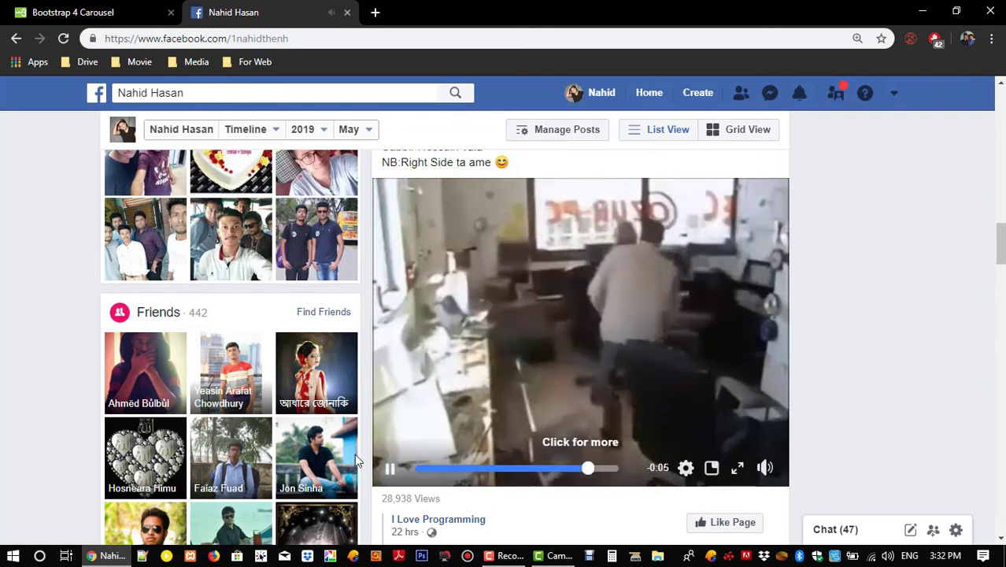
{"action": "left_click", "coordinate": [393, 471]}
{"action": "scroll", "coordinate": [539, 408], "scroll_direction": "up", "scroll_amount": 1}
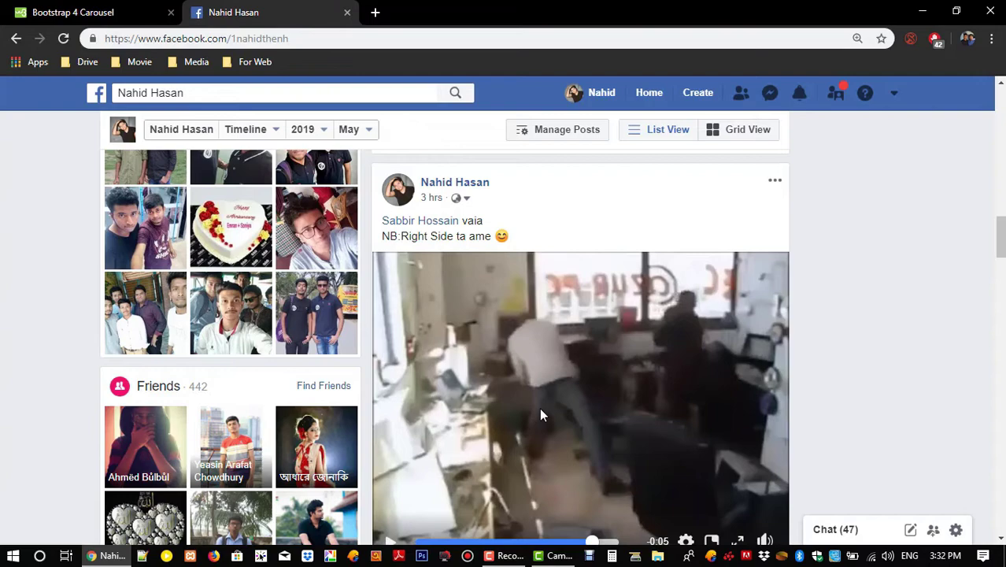
Minimize Chrome and Camtasia, dismiss the production results, and refresh the desktop.
{"action": "left_click", "coordinate": [921, 8]}
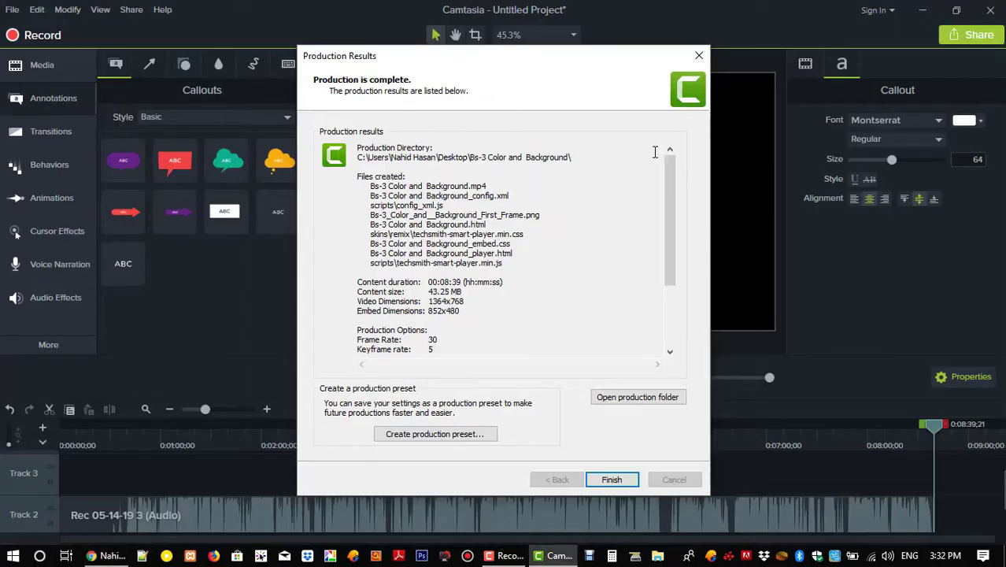
{"action": "key", "text": "Return"}
{"action": "left_click", "coordinate": [920, 9]}
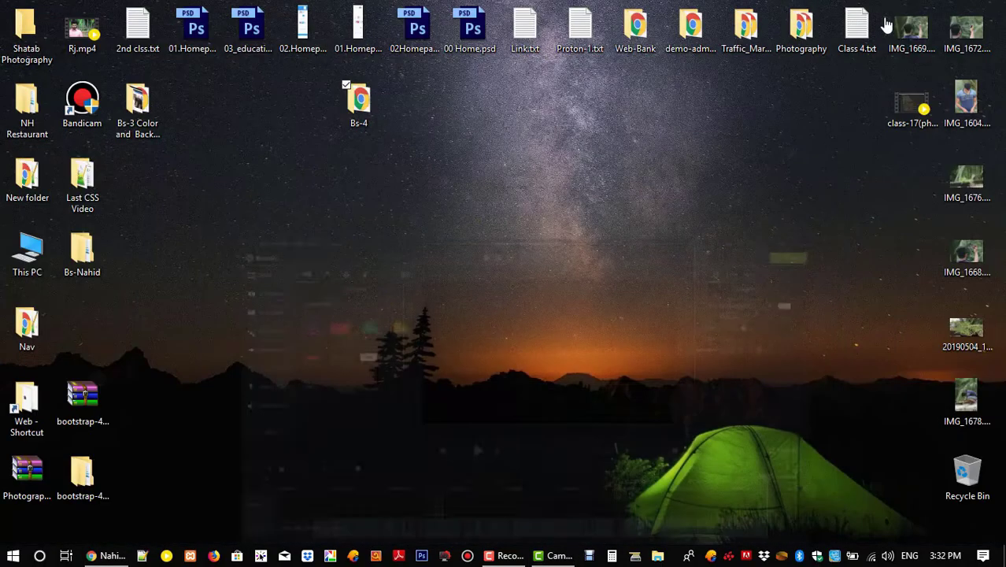
{"action": "right_click", "coordinate": [505, 154]}
{"action": "left_click", "coordinate": [549, 220]}
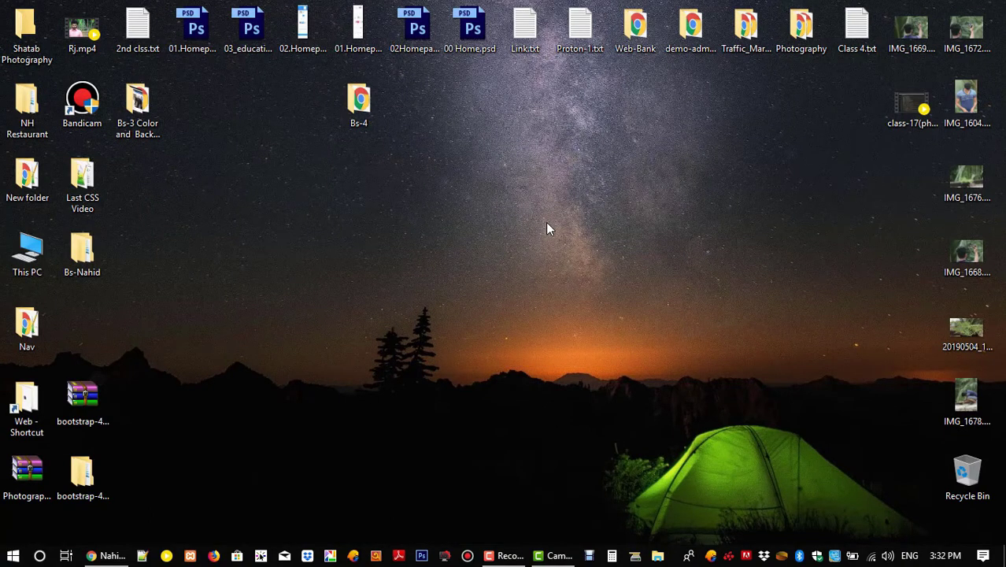
Return to the Bootstrap 4 Carousel page and cycle through its slides.
{"action": "left_click", "coordinate": [106, 555]}
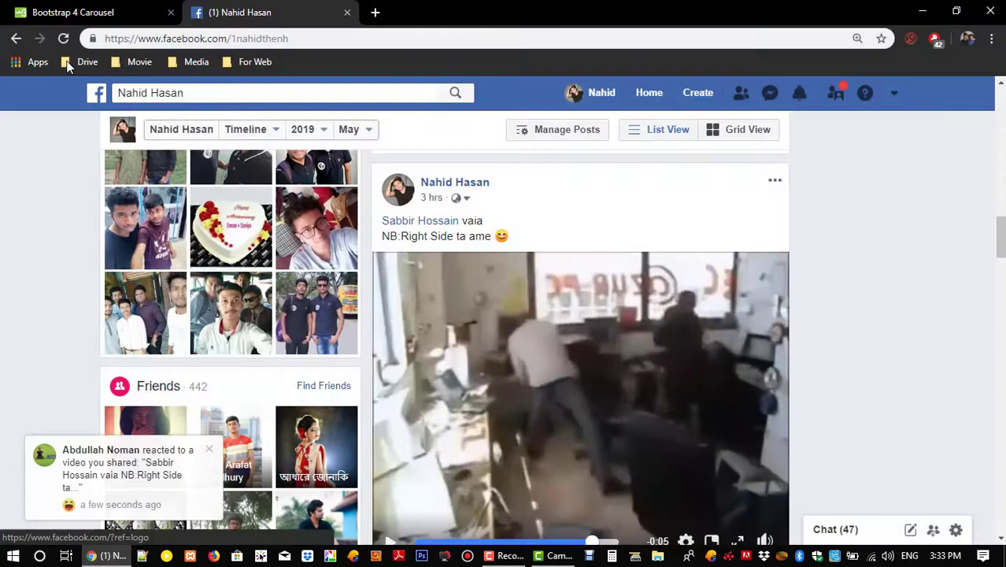
{"action": "left_click", "coordinate": [95, 13]}
{"action": "scroll", "coordinate": [445, 275], "scroll_direction": "down", "scroll_amount": 1}
{"action": "scroll", "coordinate": [444, 275], "scroll_direction": "down", "scroll_amount": 1}
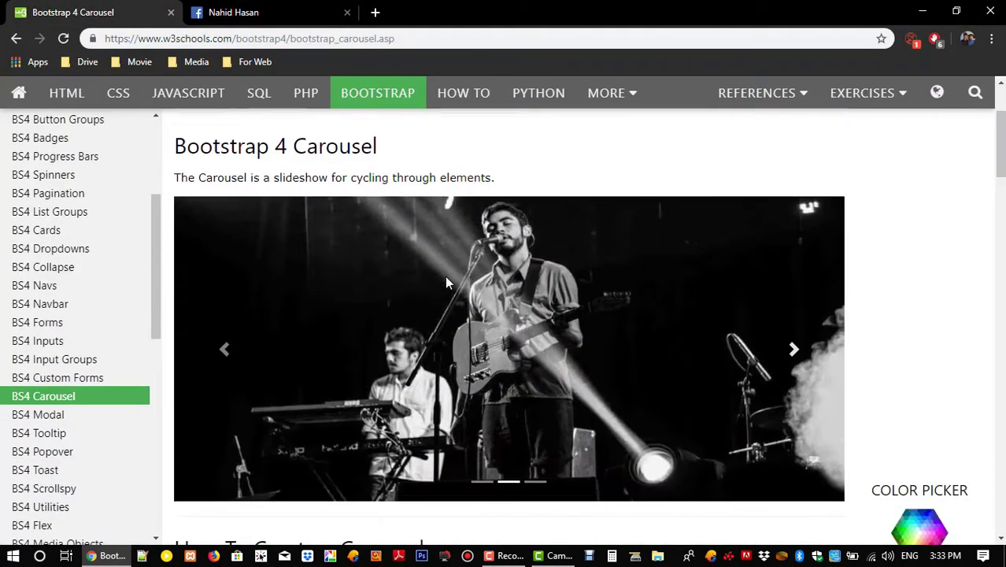
{"action": "scroll", "coordinate": [488, 292], "scroll_direction": "down", "scroll_amount": 1}
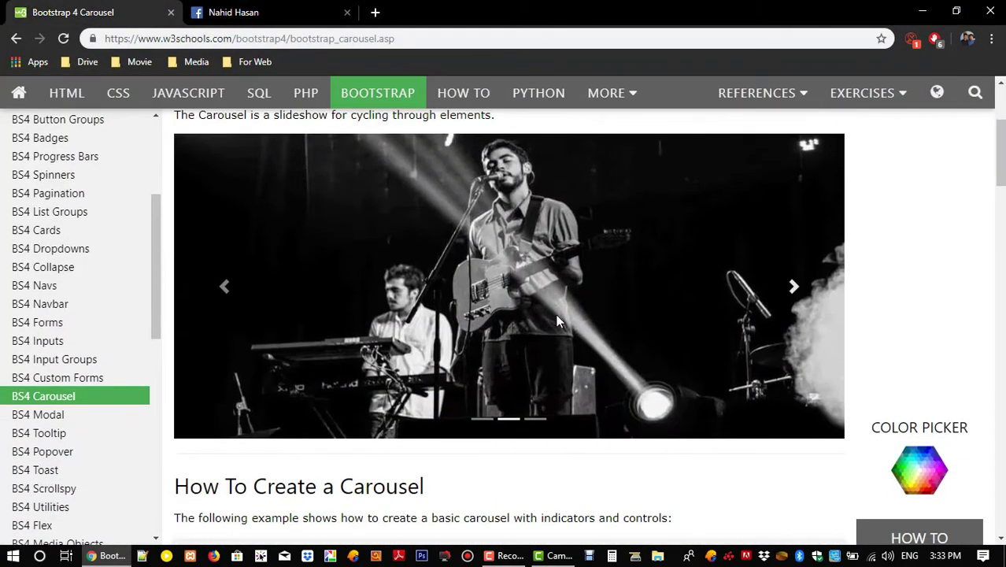
{"action": "scroll", "coordinate": [557, 321], "scroll_direction": "up", "scroll_amount": 1}
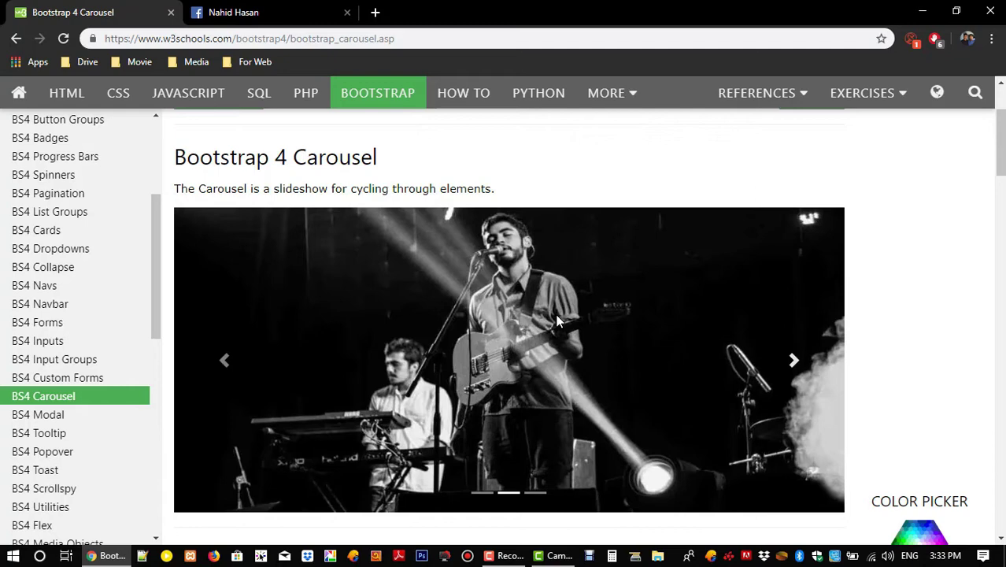
{"action": "left_click", "coordinate": [796, 358]}
{"action": "left_click", "coordinate": [796, 358]}
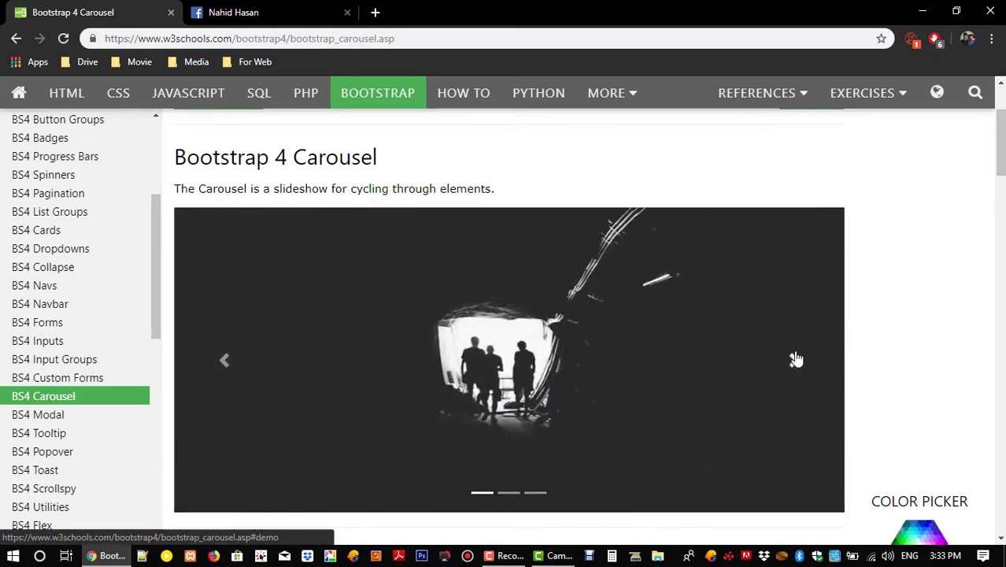
{"action": "left_click", "coordinate": [796, 359]}
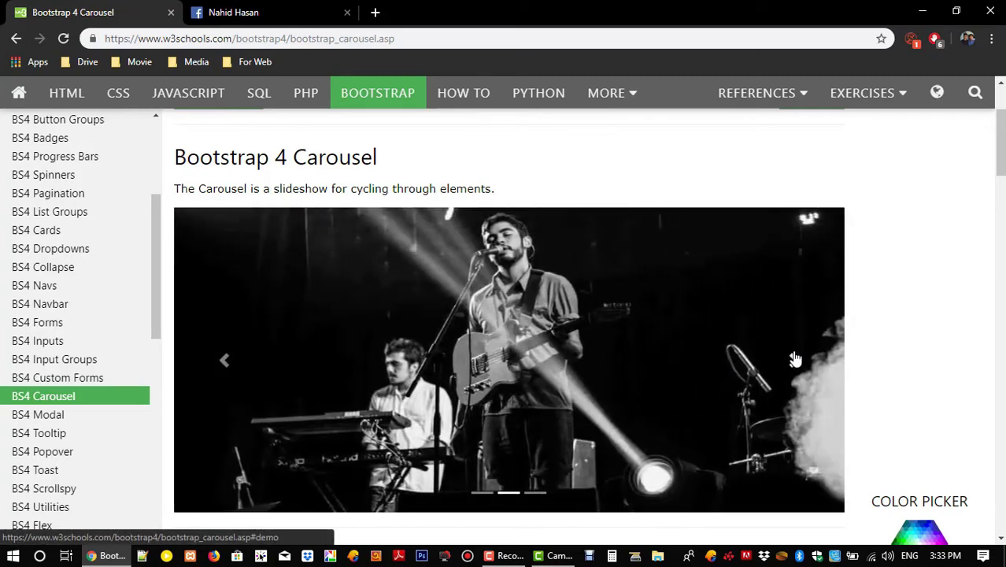
{"action": "left_click", "coordinate": [793, 360]}
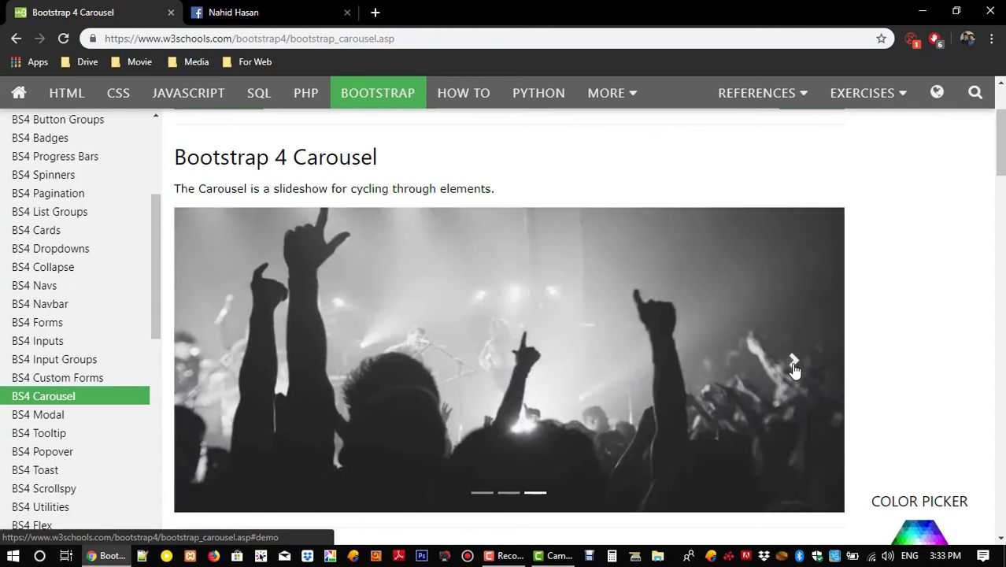
{"action": "left_click", "coordinate": [793, 360]}
{"action": "left_click", "coordinate": [793, 364]}
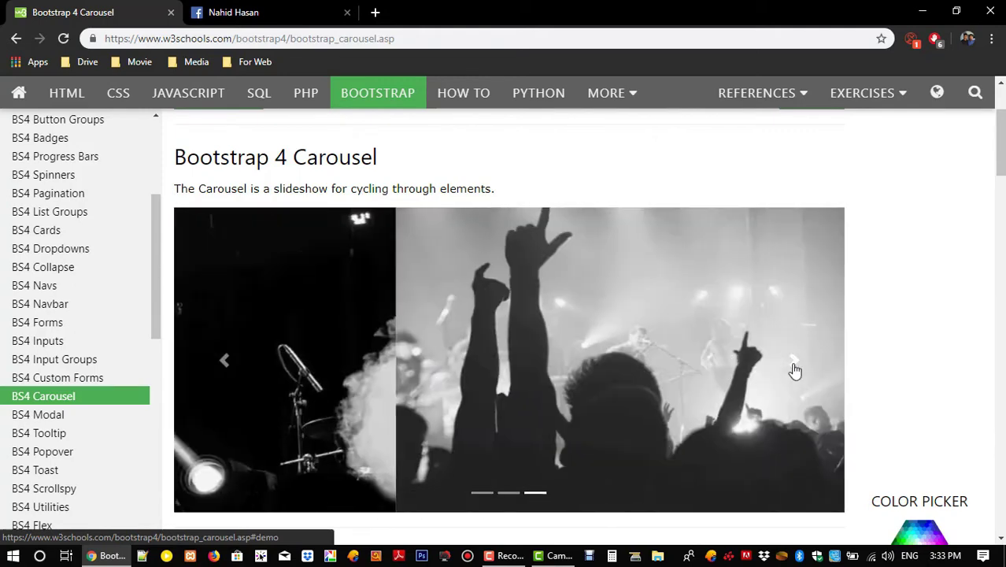
{"action": "left_click", "coordinate": [794, 366]}
{"action": "left_click", "coordinate": [794, 363]}
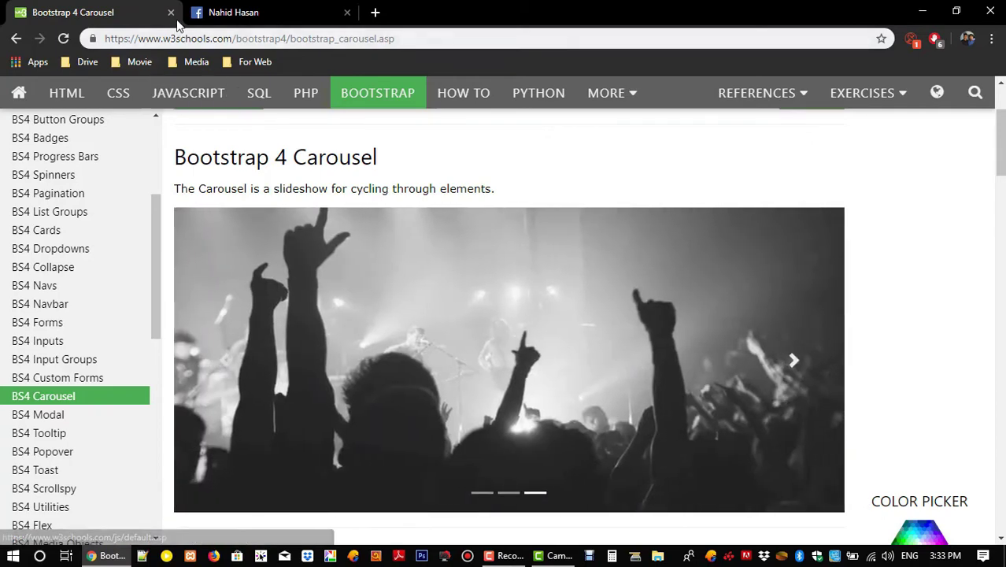
Reopen the BS4 Carousel lesson's example and select all of its code.
{"action": "left_click", "coordinate": [171, 12]}
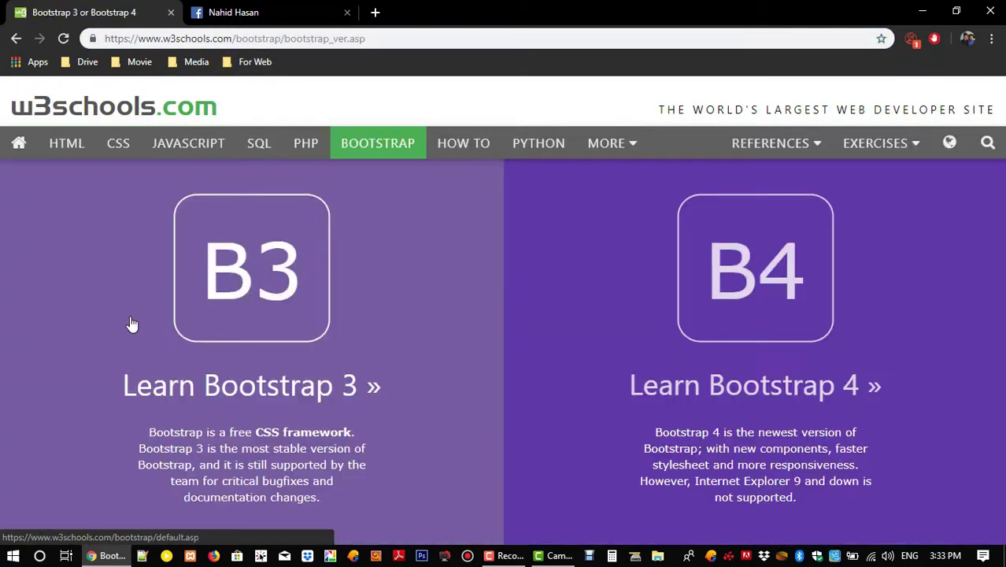
{"action": "scroll", "coordinate": [67, 326], "scroll_direction": "down", "scroll_amount": 3}
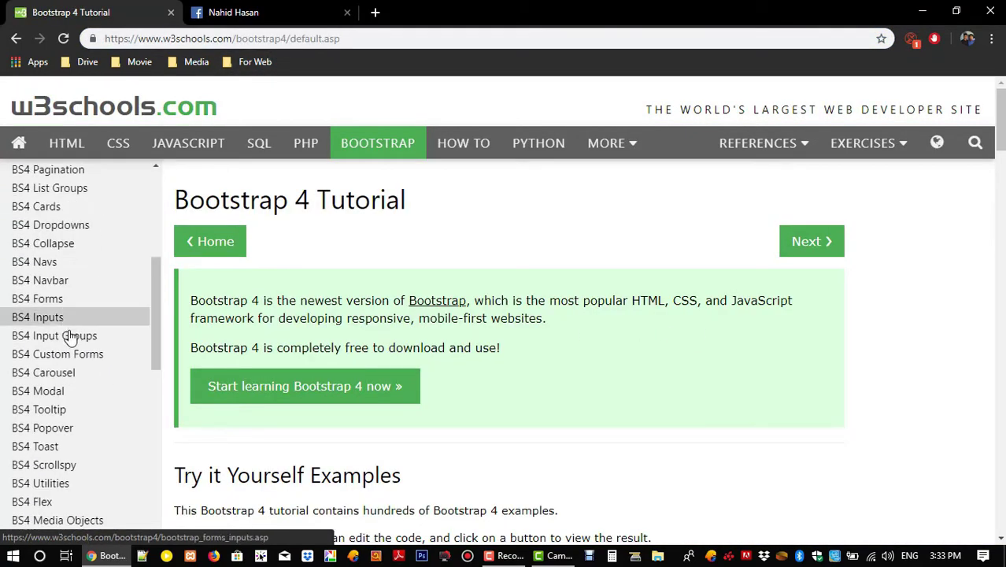
{"action": "left_click", "coordinate": [108, 375]}
{"action": "scroll", "coordinate": [375, 390], "scroll_direction": "down", "scroll_amount": 5}
{"action": "scroll", "coordinate": [376, 390], "scroll_direction": "down", "scroll_amount": 4}
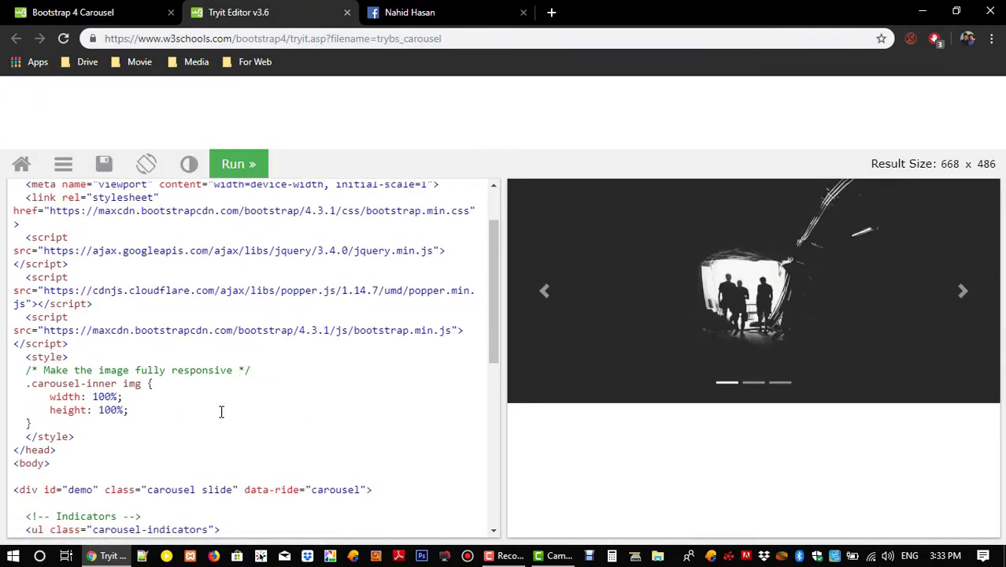
{"action": "key", "text": "ctrl+a"}
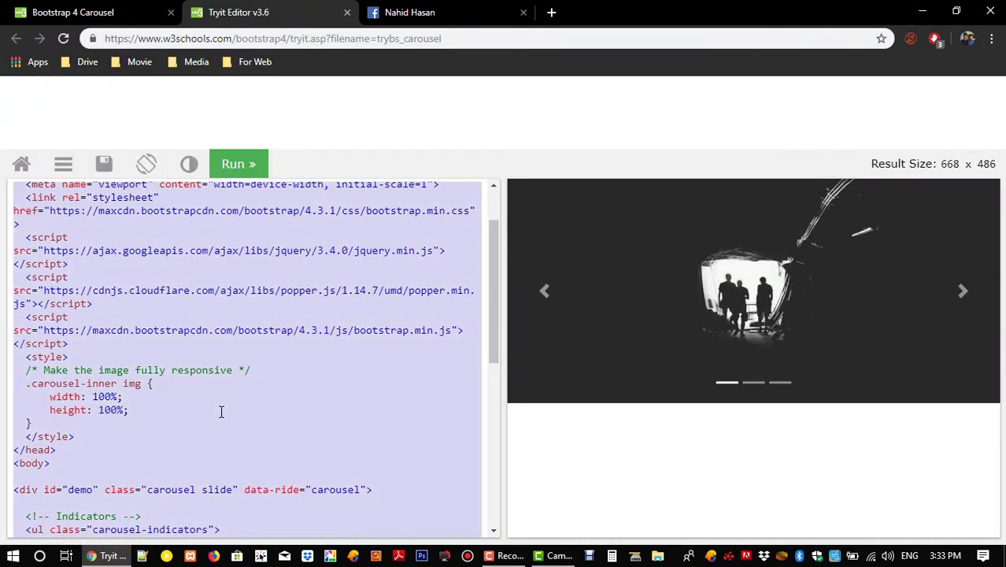
{"action": "left_click", "coordinate": [922, 11]}
Create a new desktop folder containing a text document renamed to index.html.
{"action": "right_click", "coordinate": [578, 162]}
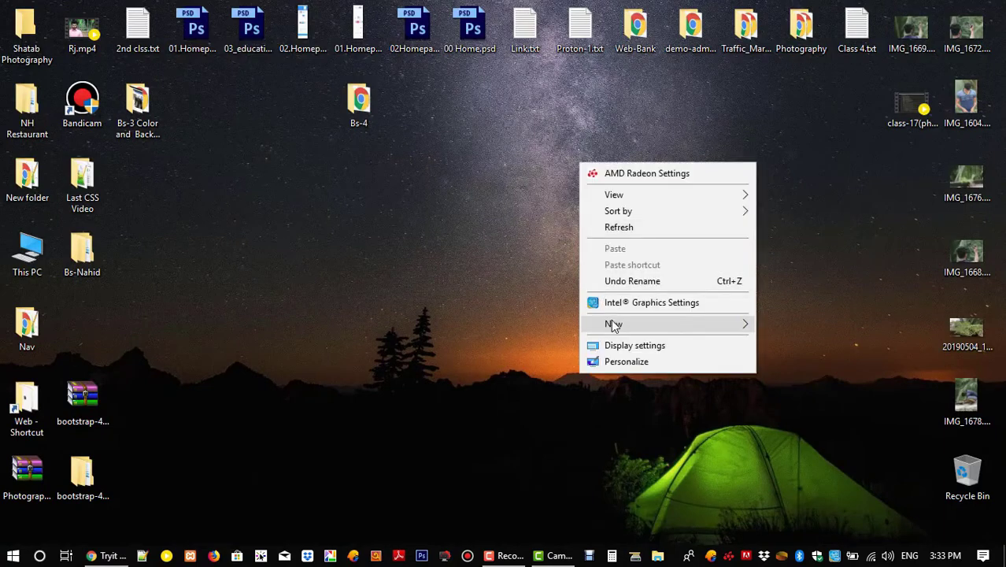
{"action": "left_click", "coordinate": [760, 324]}
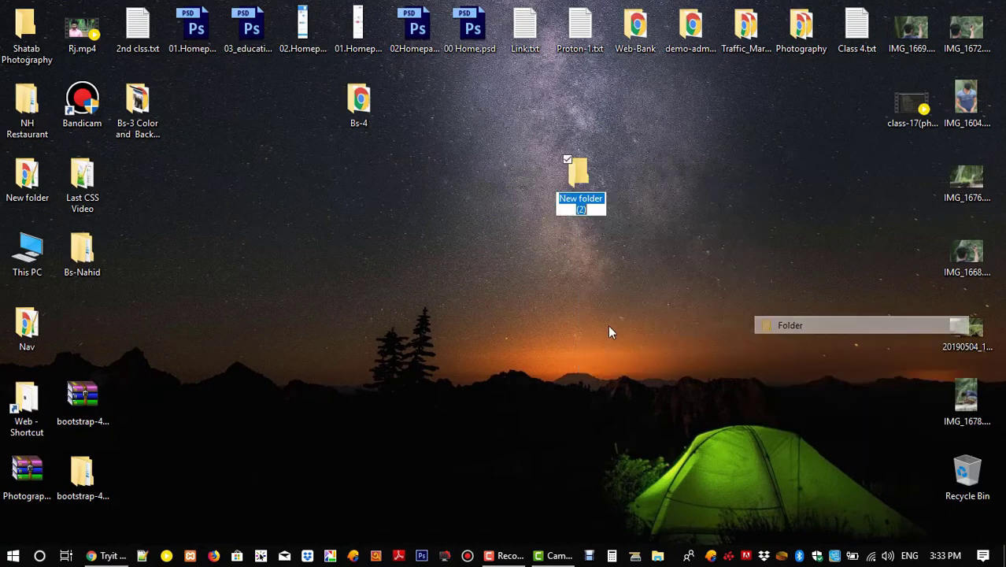
{"action": "double_click", "coordinate": [580, 198]}
{"action": "right_click", "coordinate": [405, 293]}
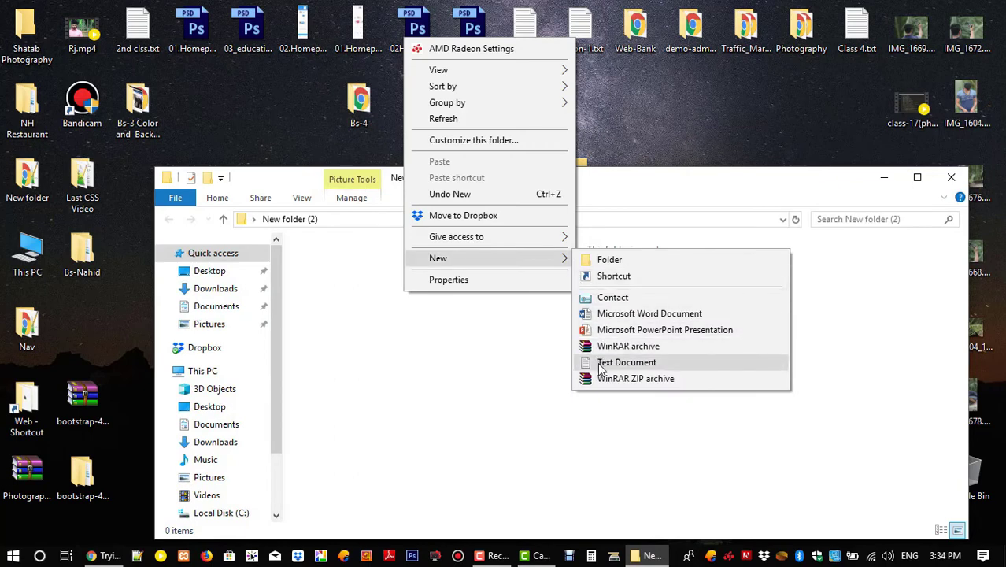
{"action": "left_click", "coordinate": [603, 362]}
{"action": "type", "text": "index.ht"}
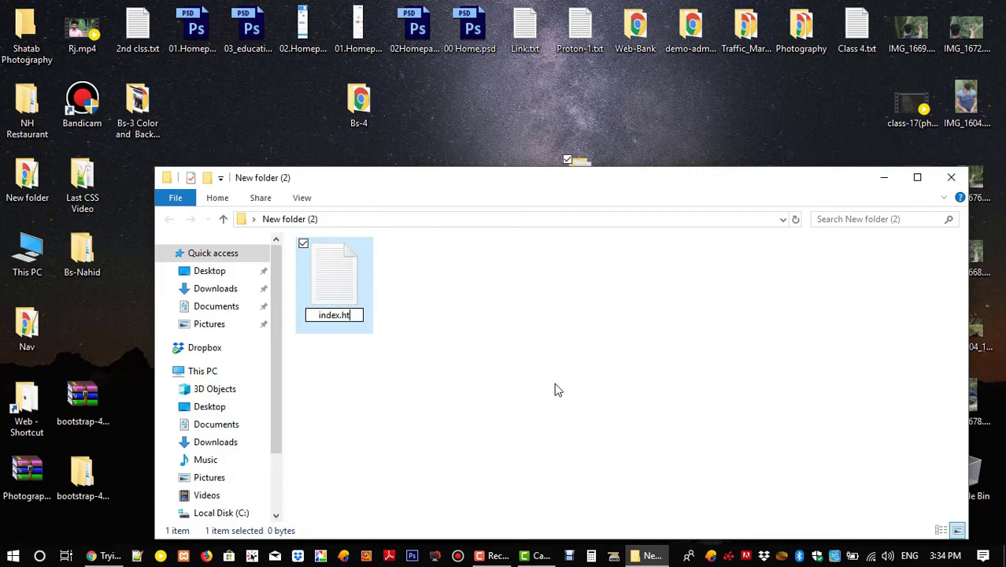
{"action": "key", "text": "Return"}
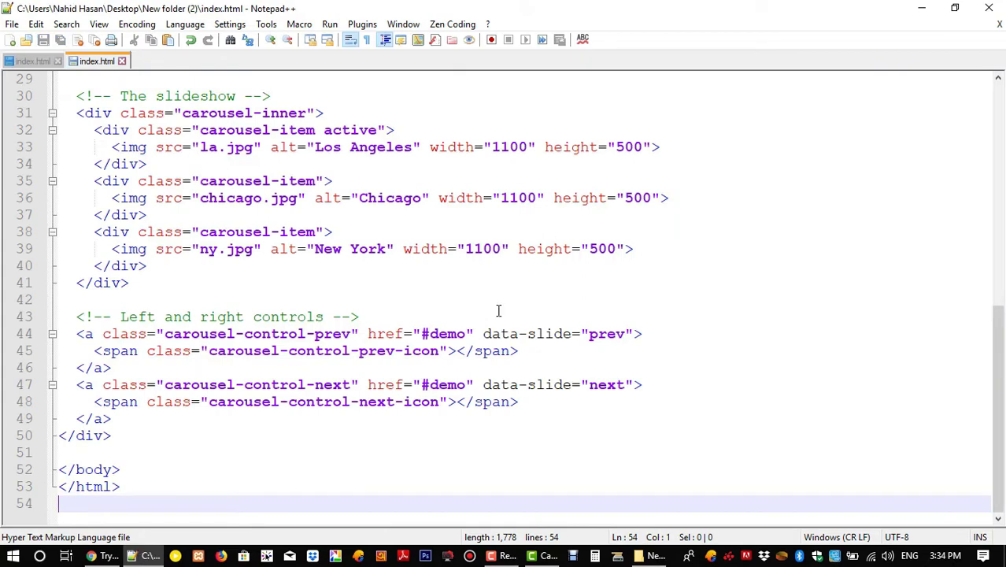
Launch index.html in Chrome from Notepad++'s Run menu.
{"action": "left_click", "coordinate": [331, 29]}
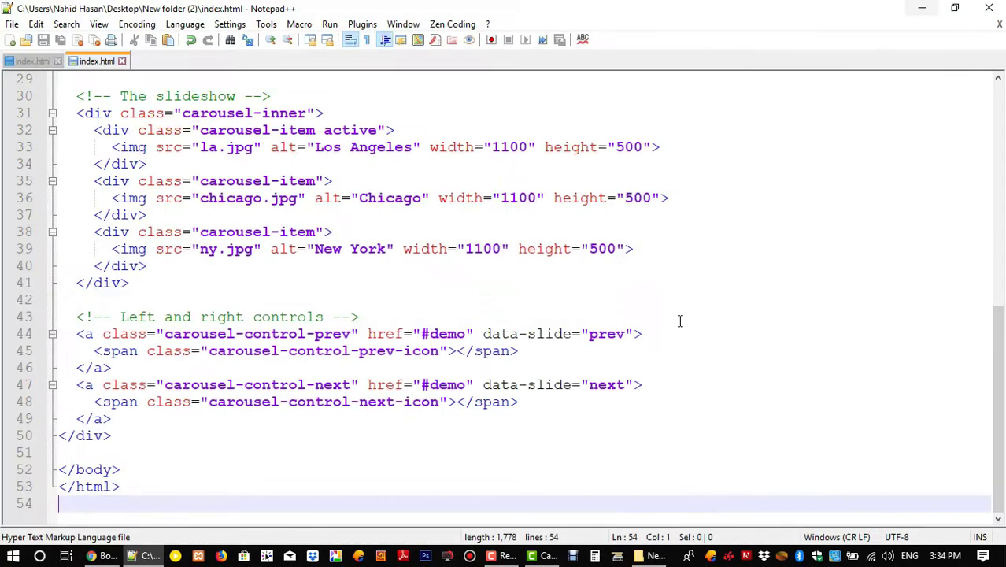
Save the band, crowd and tunnel slide images as chicago.jpg, ny.jpg and la.jpg.
{"action": "left_click", "coordinate": [918, 7]}
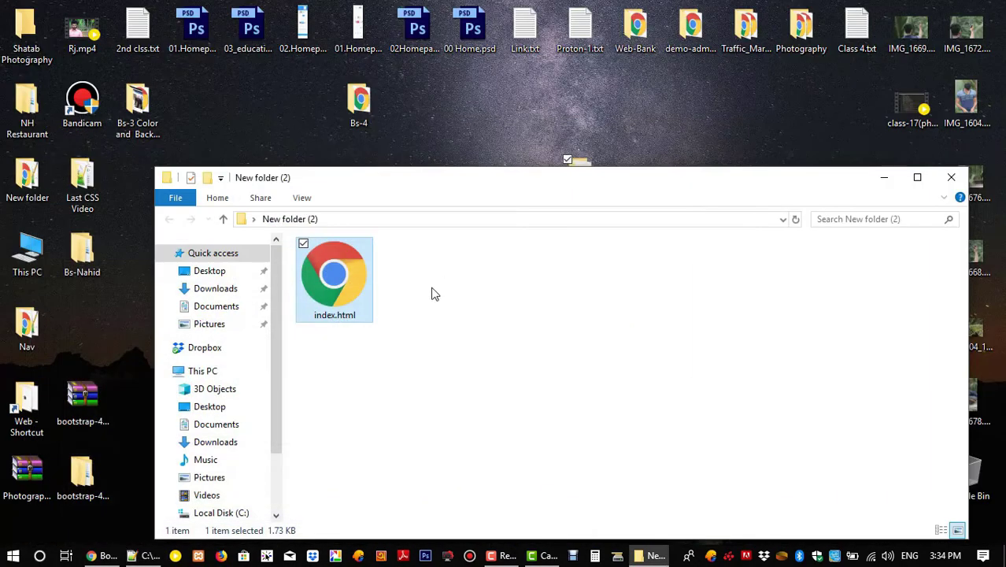
{"action": "left_click", "coordinate": [102, 556]}
{"action": "left_click", "coordinate": [94, 8]}
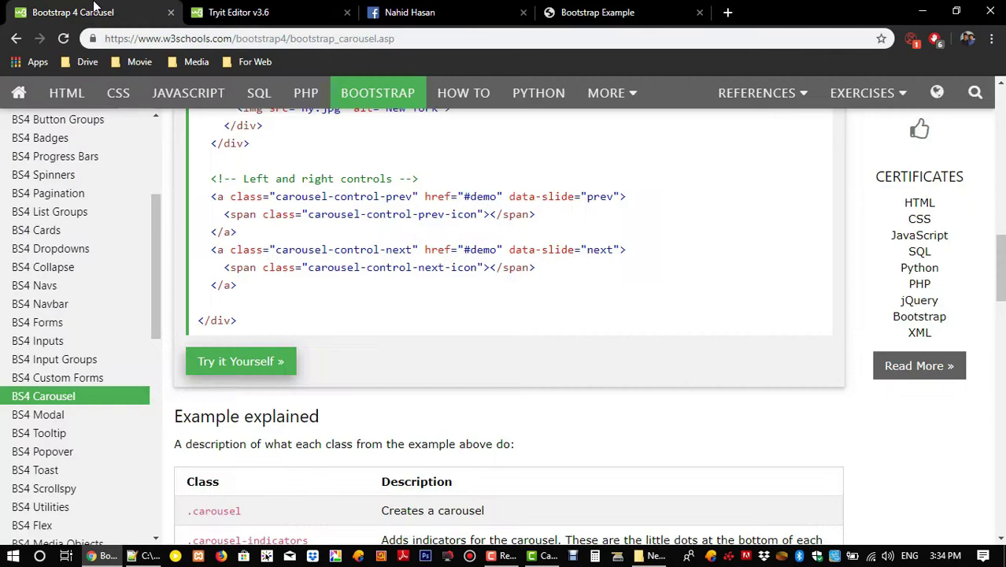
{"action": "scroll", "coordinate": [405, 315], "scroll_direction": "up", "scroll_amount": 4}
{"action": "scroll", "coordinate": [405, 314], "scroll_direction": "up", "scroll_amount": 6}
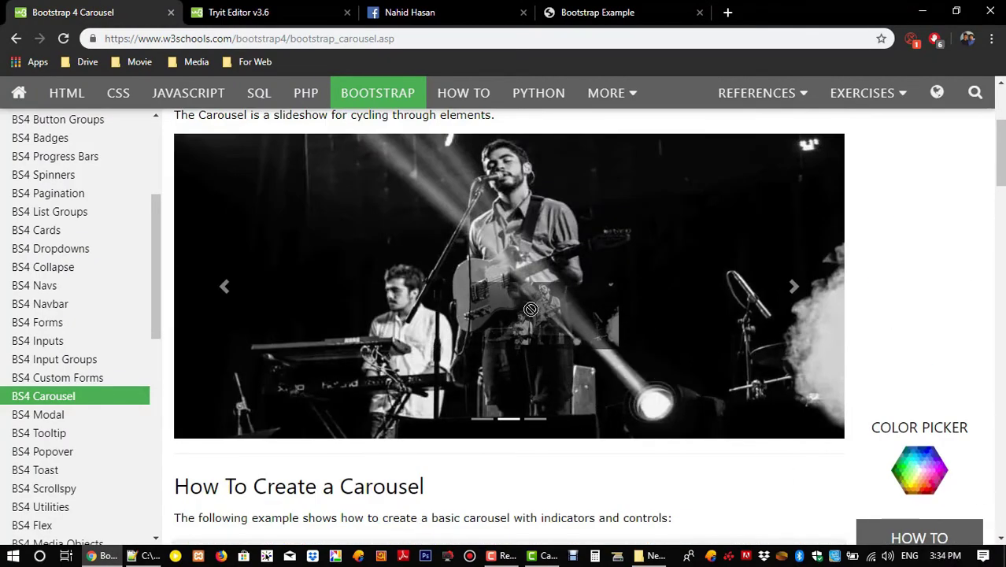
{"action": "right_click", "coordinate": [482, 314]}
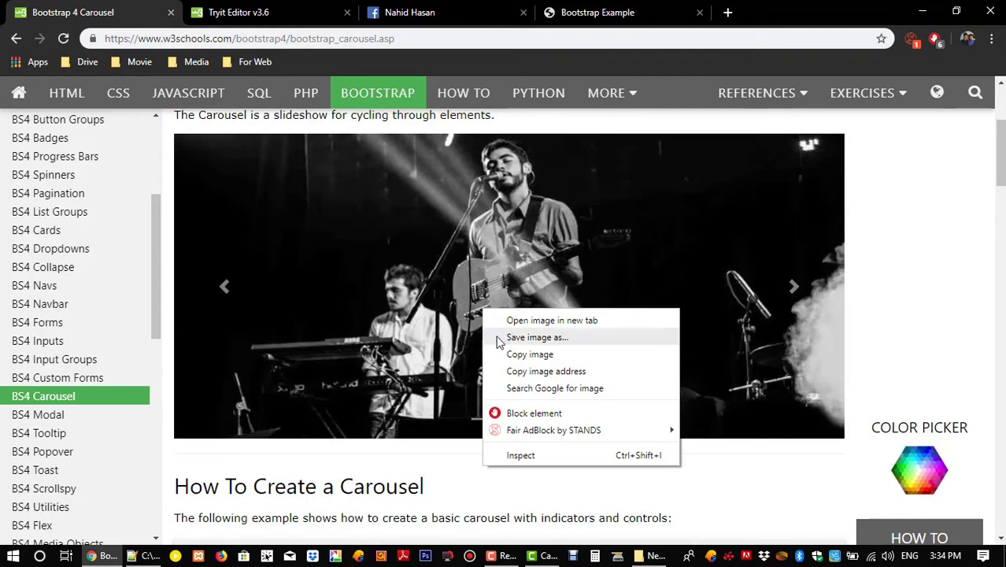
{"action": "left_click", "coordinate": [494, 336]}
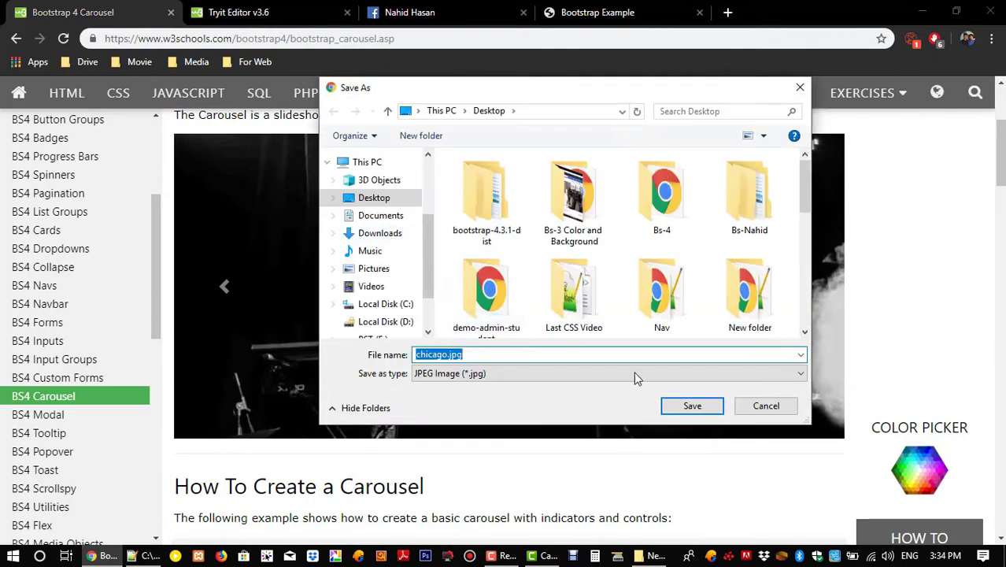
{"action": "left_click", "coordinate": [699, 412]}
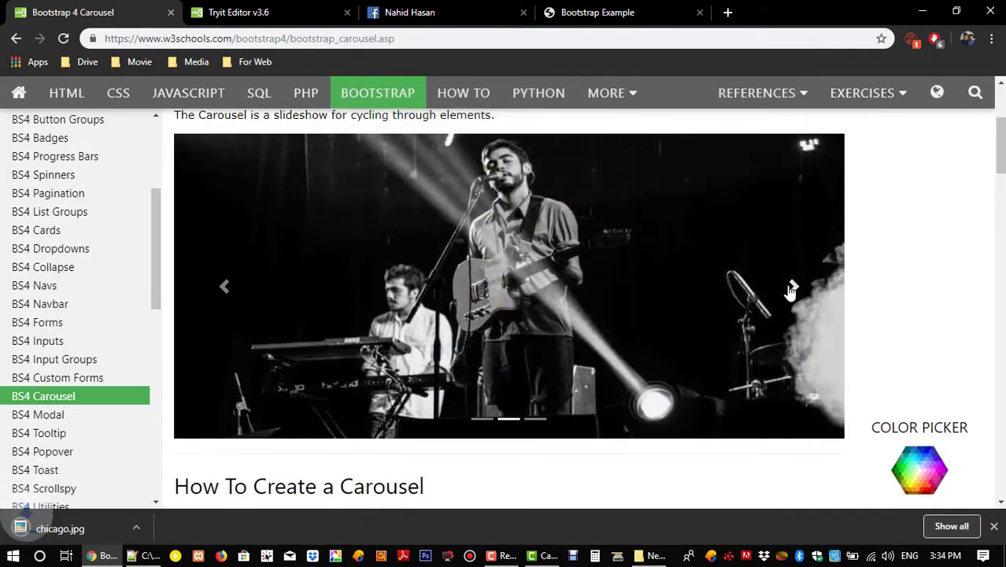
{"action": "right_click", "coordinate": [567, 268]}
{"action": "left_click", "coordinate": [593, 296]}
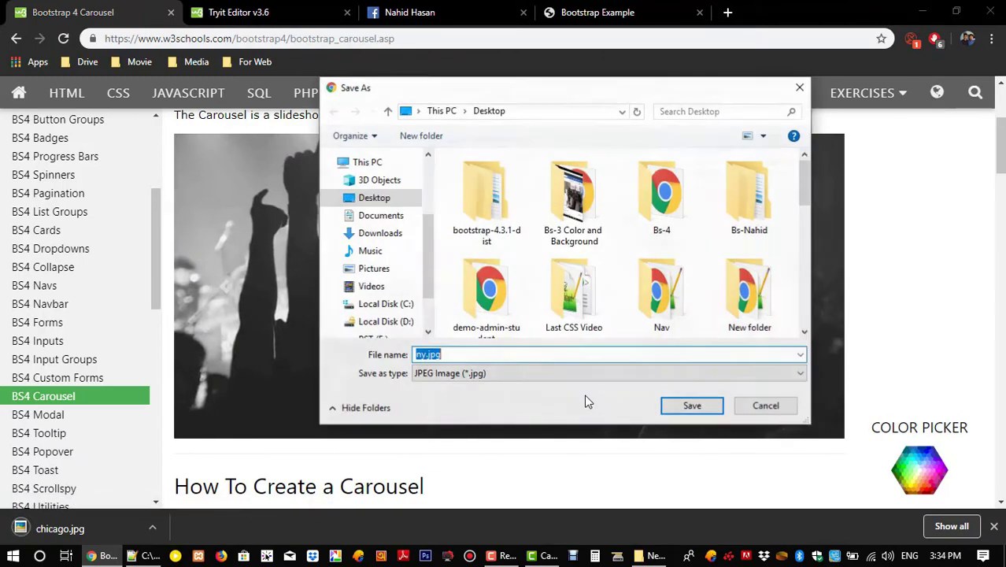
{"action": "left_click", "coordinate": [670, 404]}
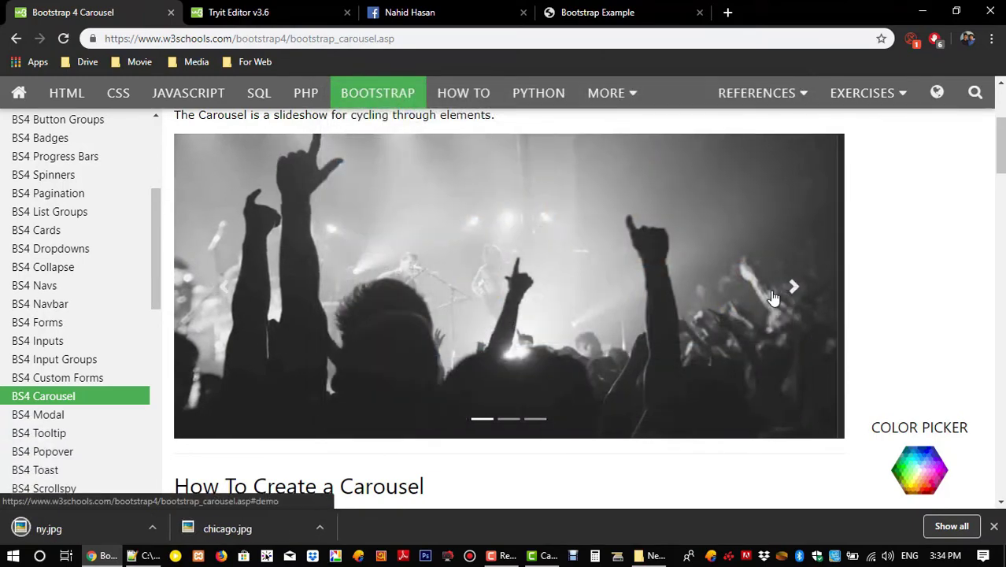
{"action": "right_click", "coordinate": [497, 259]}
{"action": "left_click", "coordinate": [551, 287]}
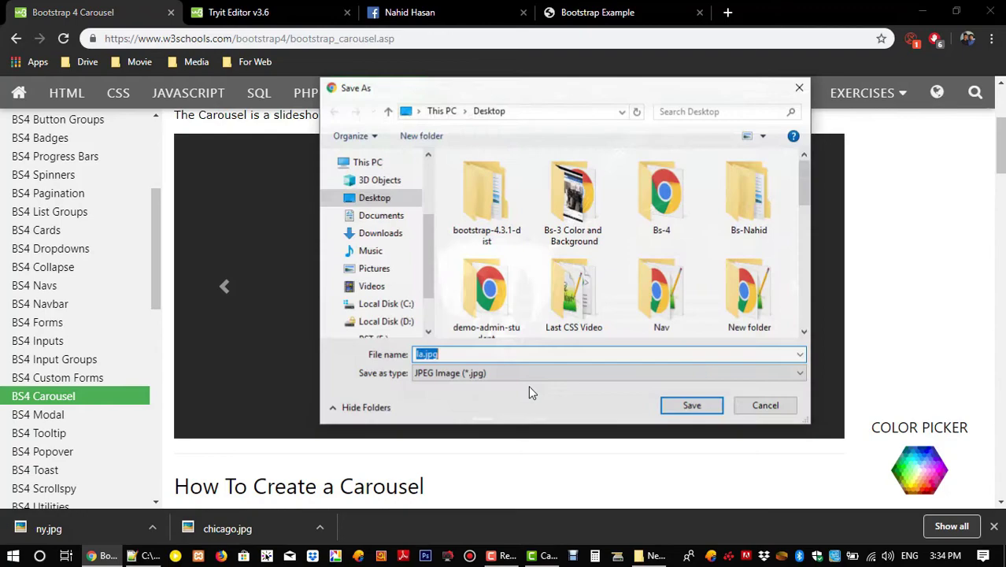
{"action": "left_click", "coordinate": [689, 403]}
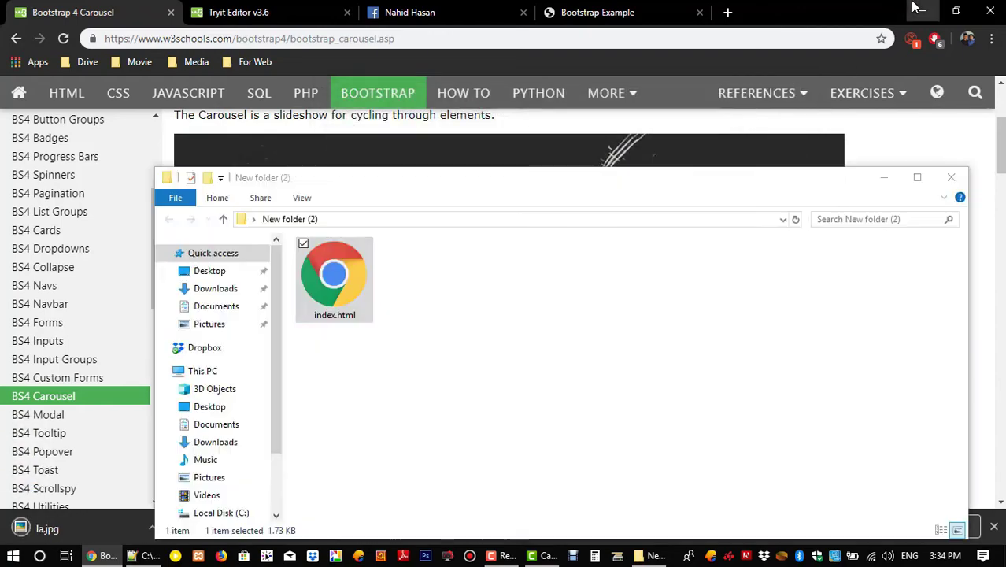
Move chicago.jpg, la.jpg and ny.jpg into the project folder beside index.html.
{"action": "left_click", "coordinate": [921, 11]}
{"action": "left_click_drag", "start_coordinate": [518, 191], "coordinate": [646, 155]}
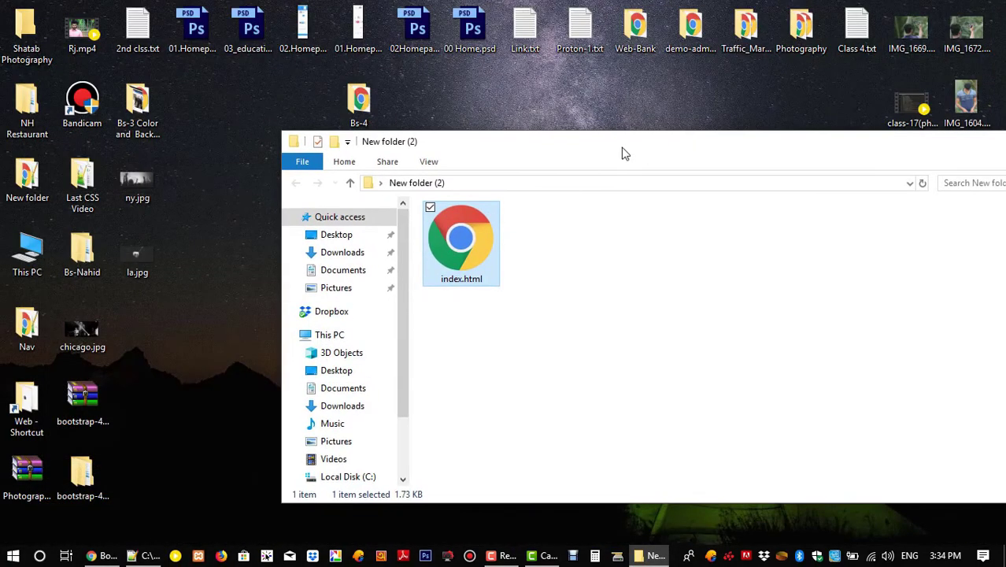
{"action": "left_click_drag", "start_coordinate": [82, 331], "coordinate": [714, 315]}
{"action": "left_click_drag", "start_coordinate": [136, 256], "coordinate": [642, 347]}
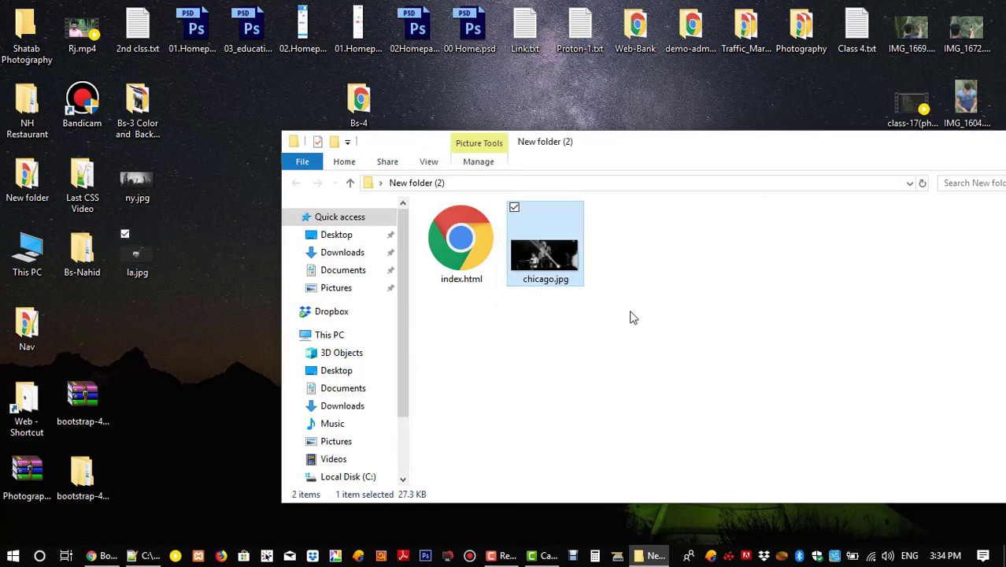
{"action": "mouse_move", "coordinate": [137, 185]}
{"action": "left_mouse_down"}
{"action": "mouse_move", "coordinate": [364, 284]}
{"action": "mouse_move", "coordinate": [440, 336]}
{"action": "left_mouse_up"}
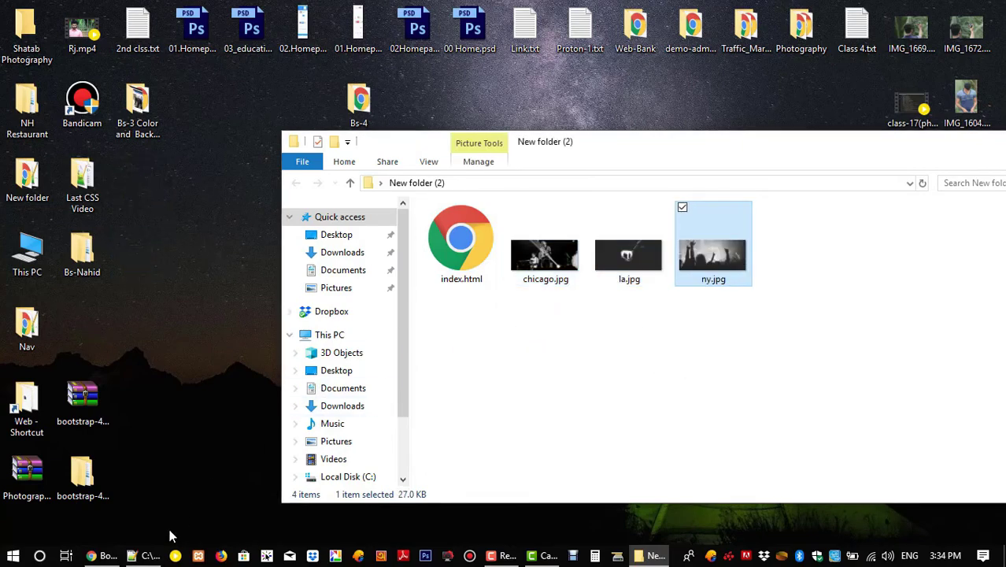
{"action": "left_click", "coordinate": [148, 555]}
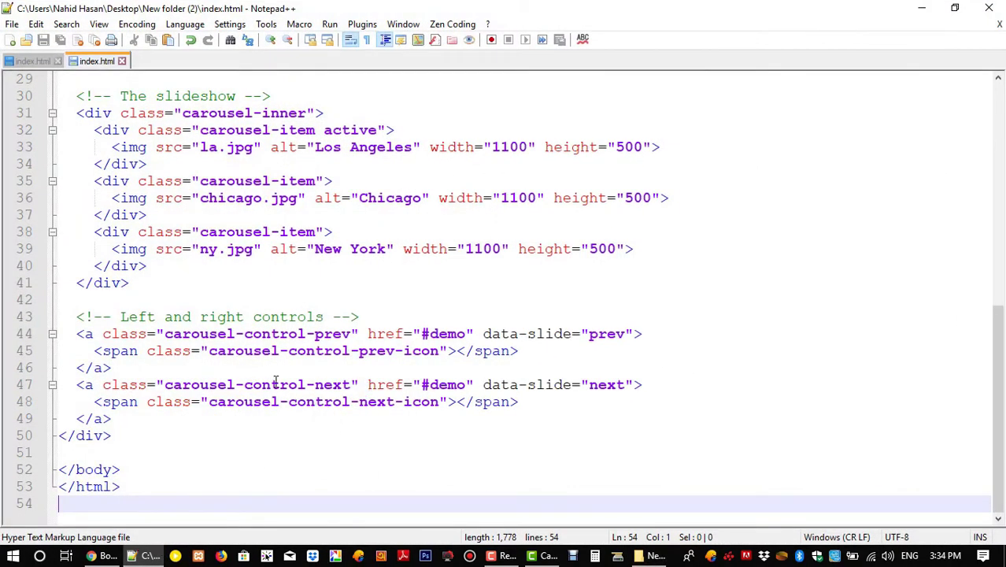
{"action": "scroll", "coordinate": [275, 381], "scroll_direction": "up", "scroll_amount": 3}
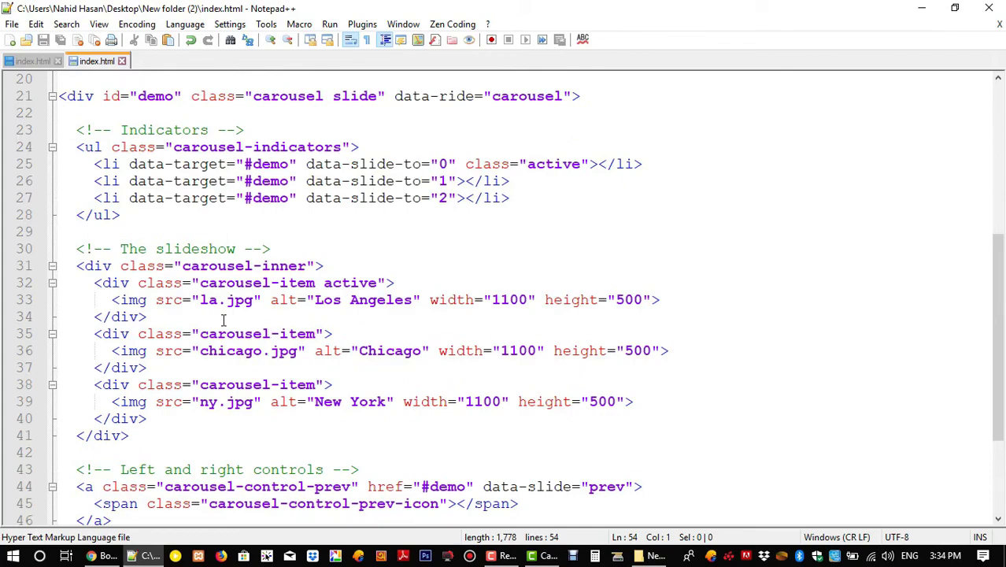
{"action": "scroll", "coordinate": [235, 353], "scroll_direction": "up", "scroll_amount": 1}
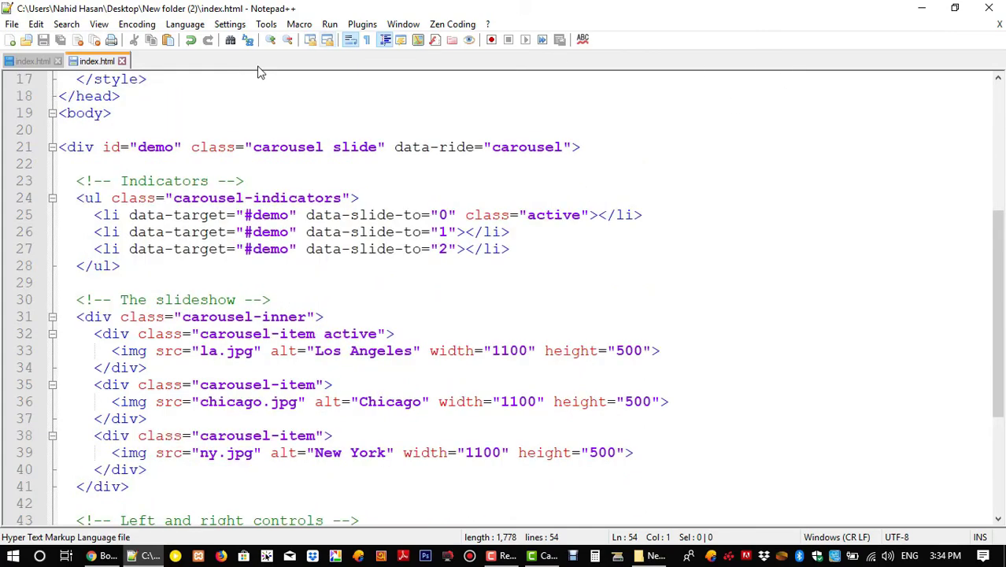
View the local index.html in Chrome and cycle its carousel through the slides.
{"action": "left_click", "coordinate": [103, 555]}
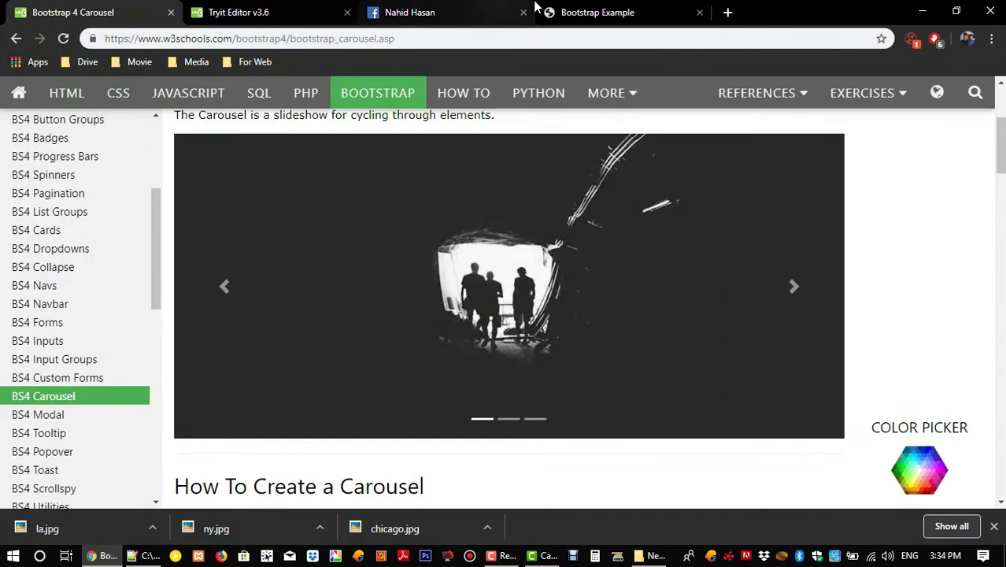
{"action": "left_click", "coordinate": [598, 12]}
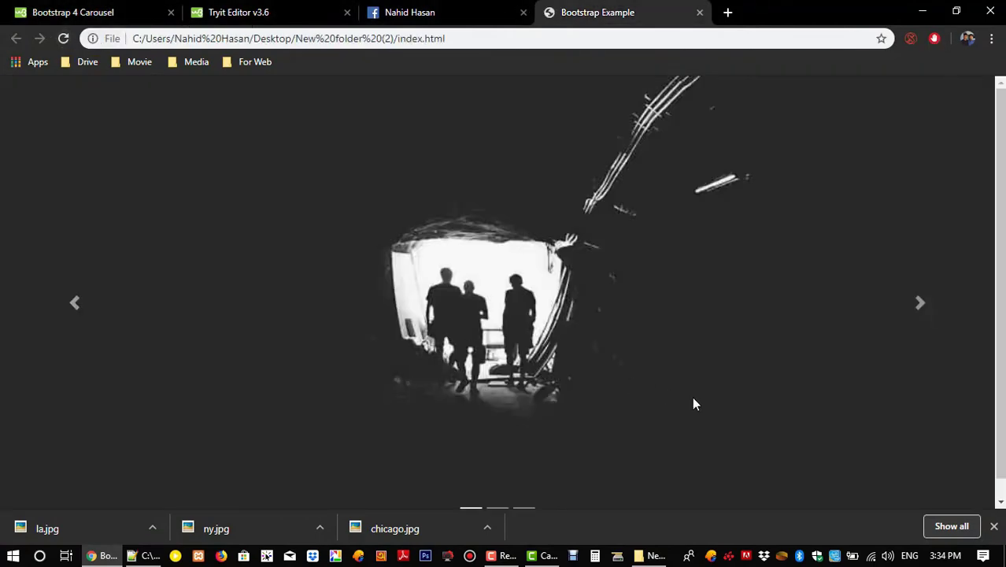
{"action": "left_click", "coordinate": [993, 526]}
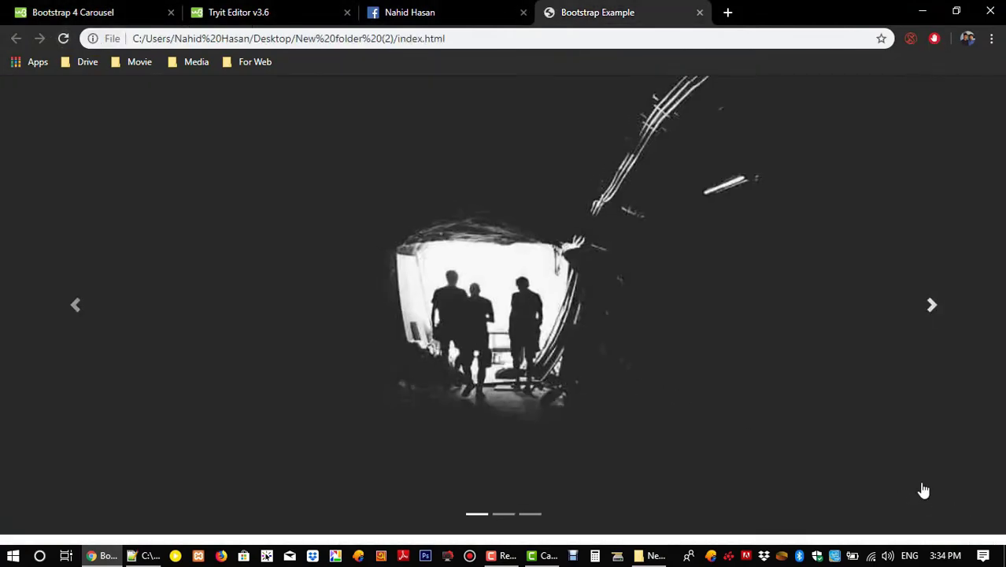
{"action": "left_click", "coordinate": [925, 323]}
{"action": "left_click", "coordinate": [925, 323]}
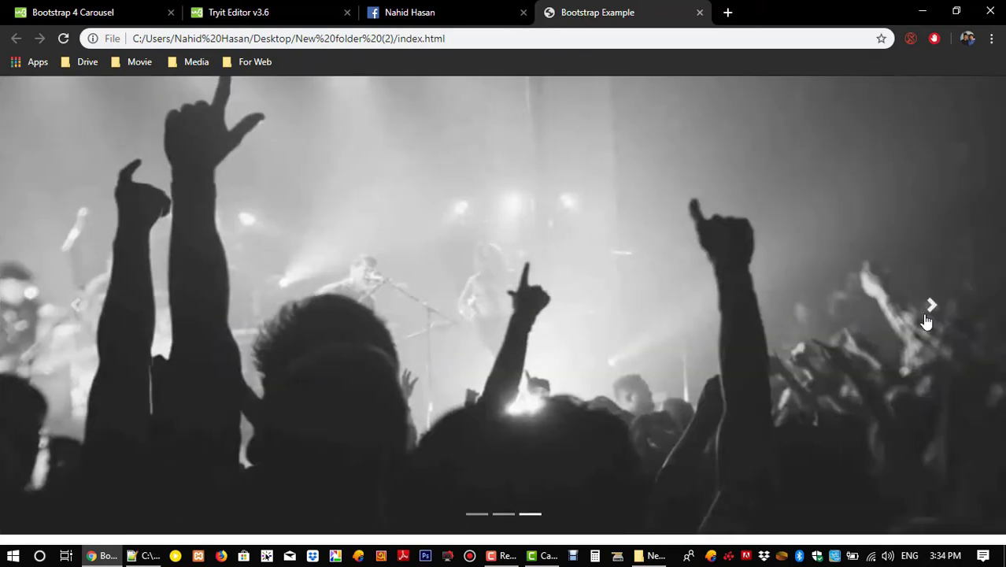
{"action": "left_click", "coordinate": [925, 323]}
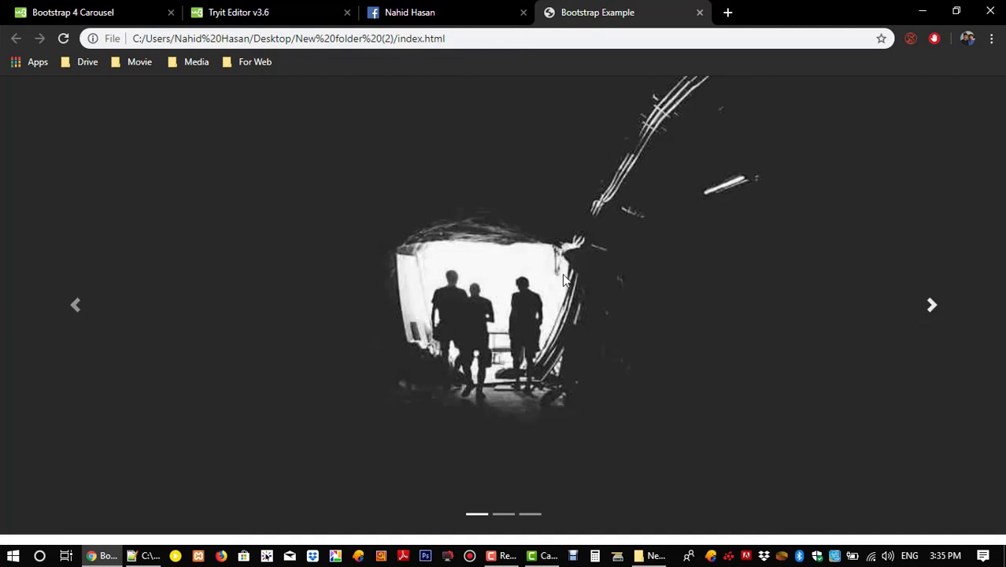
Reindent index.html with the Indent By Fold plugin.
{"action": "left_click", "coordinate": [150, 556]}
{"action": "scroll", "coordinate": [302, 291], "scroll_direction": "down", "scroll_amount": 2}
{"action": "scroll", "coordinate": [260, 297], "scroll_direction": "up", "scroll_amount": 3}
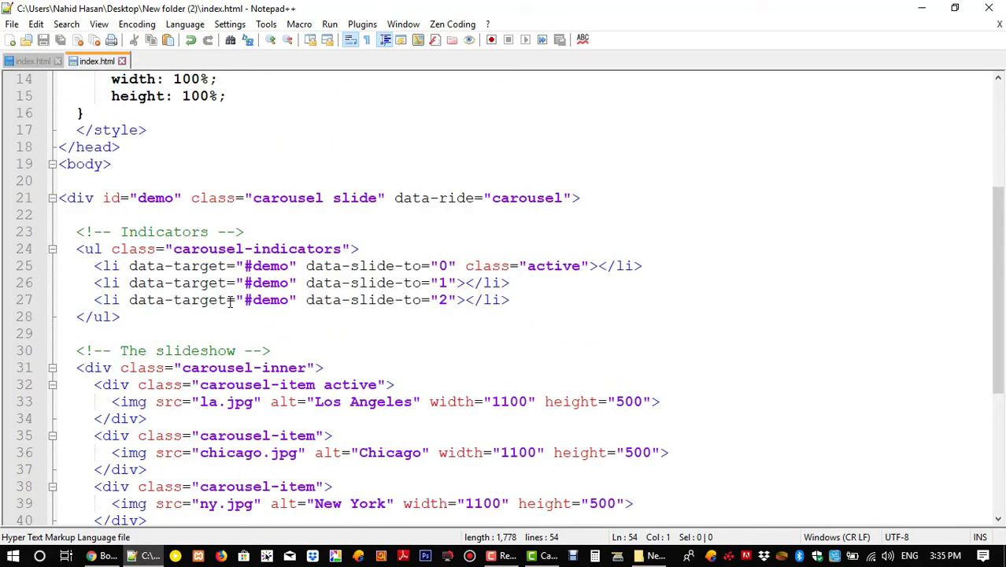
{"action": "scroll", "coordinate": [254, 299], "scroll_direction": "up", "scroll_amount": 3}
{"action": "left_click", "coordinate": [360, 24]}
{"action": "left_click", "coordinate": [511, 39]}
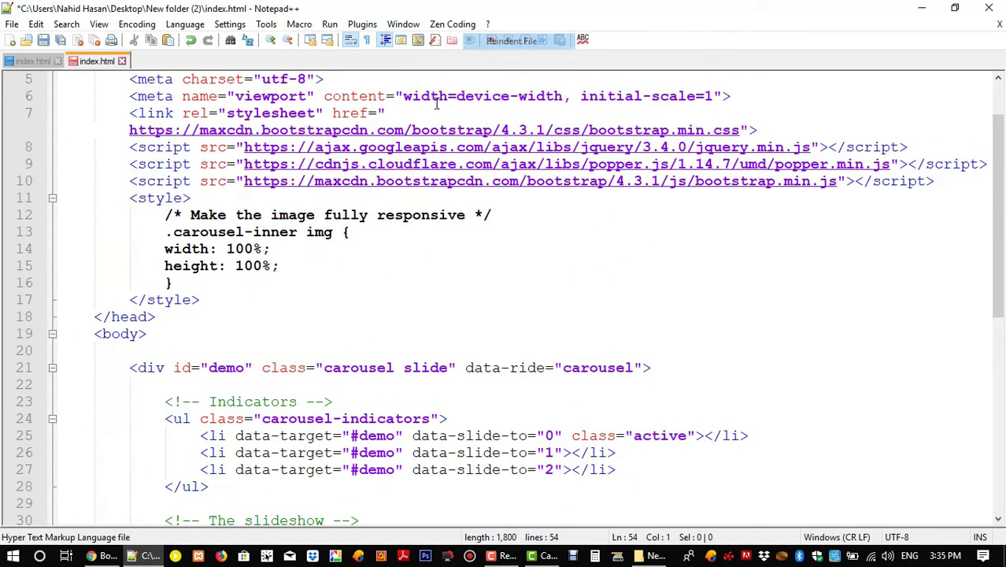
{"action": "scroll", "coordinate": [58, 78], "scroll_direction": "up", "scroll_amount": 3}
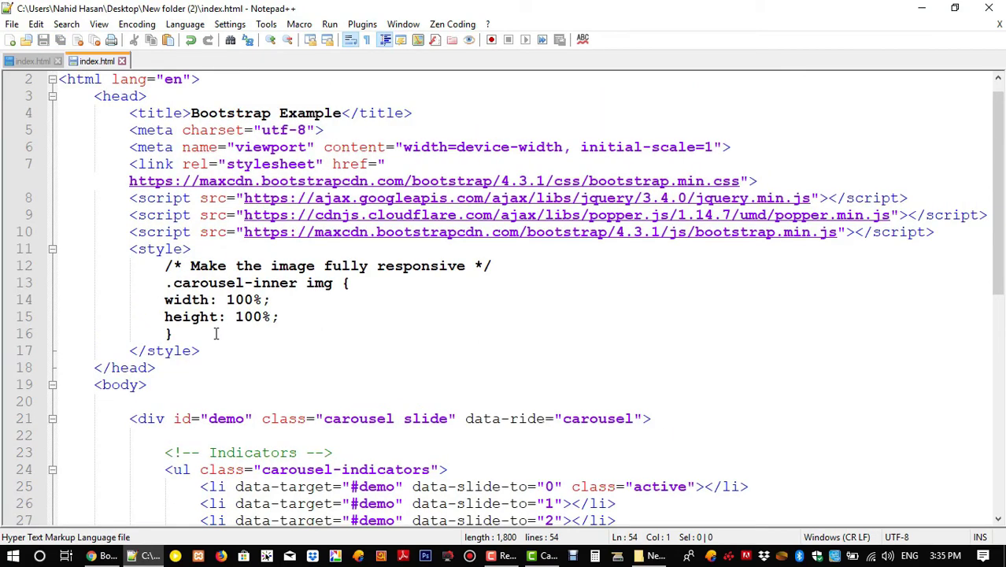
{"action": "left_click_drag", "start_coordinate": [172, 334], "coordinate": [165, 266]}
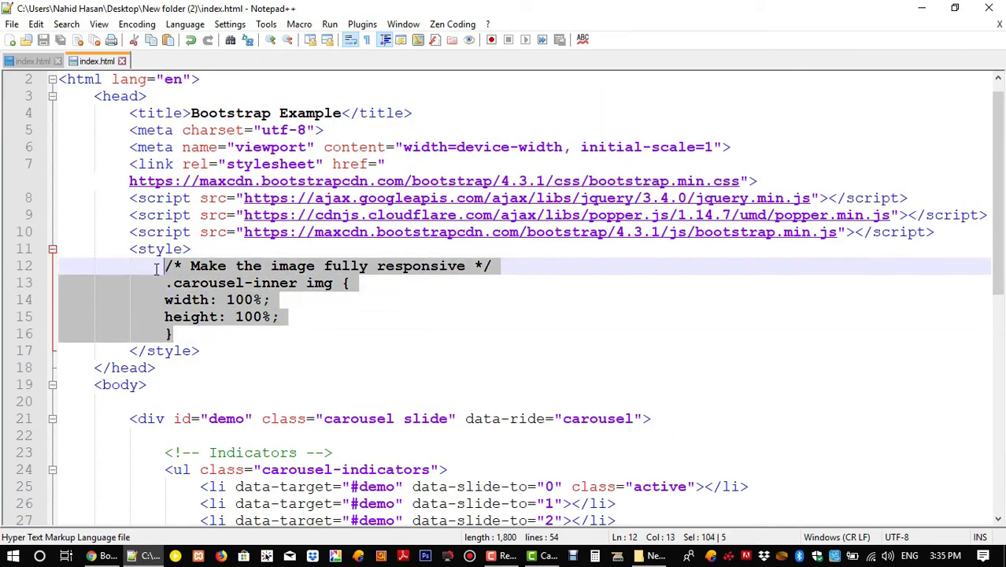
Inspect the carousel markup and the first slide's la.jpg source and Los Angeles alt text.
{"action": "left_click", "coordinate": [326, 318]}
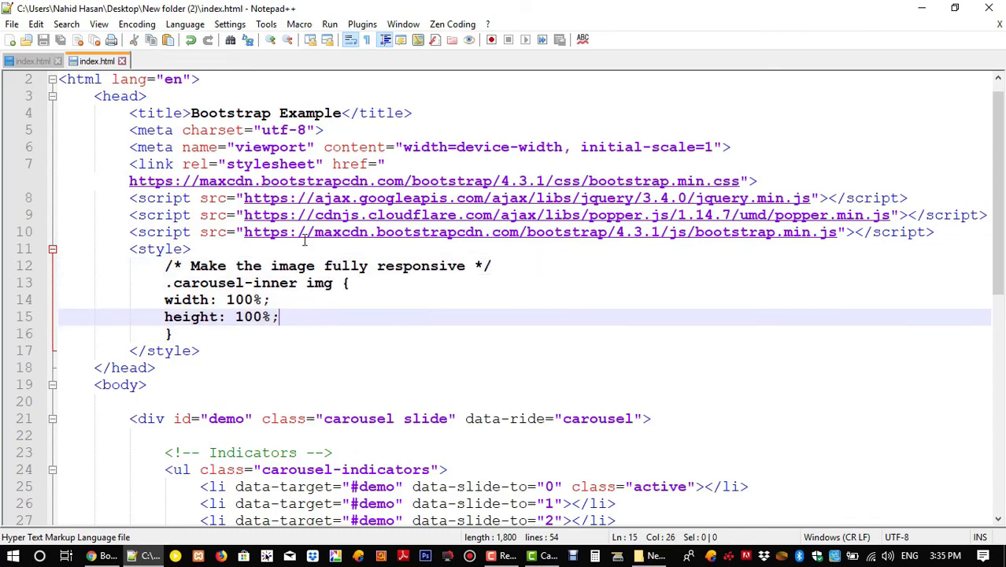
{"action": "scroll", "coordinate": [254, 240], "scroll_direction": "down", "scroll_amount": 2}
{"action": "scroll", "coordinate": [255, 241], "scroll_direction": "down", "scroll_amount": 2}
{"action": "left_click", "coordinate": [163, 215]}
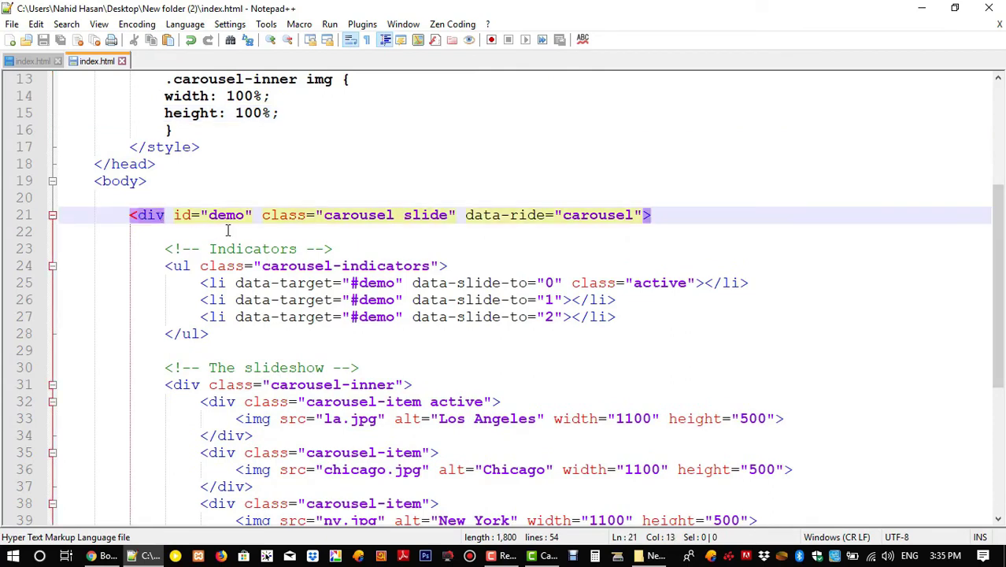
{"action": "scroll", "coordinate": [228, 236], "scroll_direction": "down", "scroll_amount": 2}
{"action": "scroll", "coordinate": [205, 220], "scroll_direction": "down", "scroll_amount": 3}
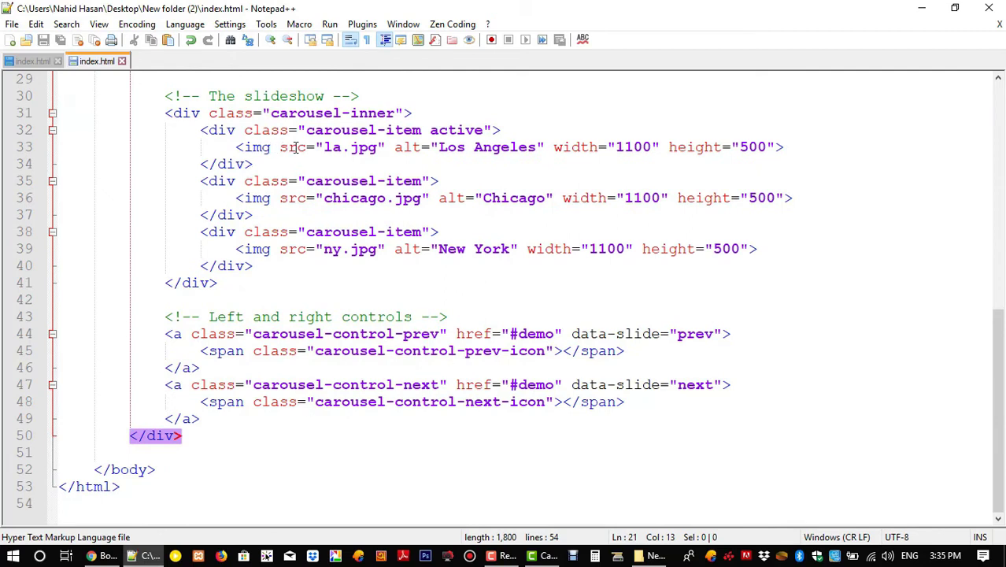
{"action": "left_click_drag", "start_coordinate": [325, 148], "coordinate": [376, 150]}
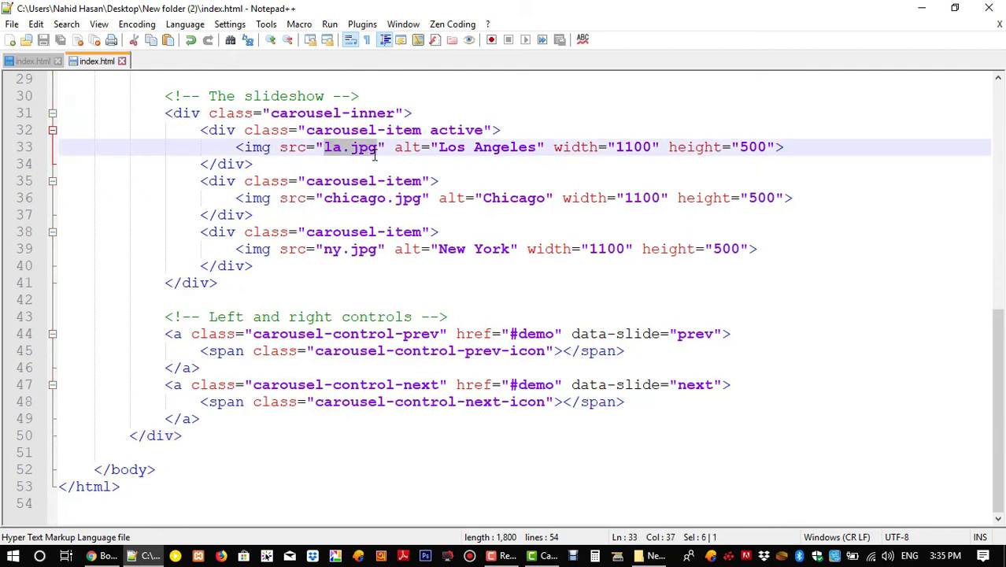
{"action": "mouse_move", "coordinate": [438, 148]}
{"action": "left_mouse_down"}
{"action": "mouse_move", "coordinate": [544, 150]}
{"action": "mouse_move", "coordinate": [538, 154]}
{"action": "left_mouse_up"}
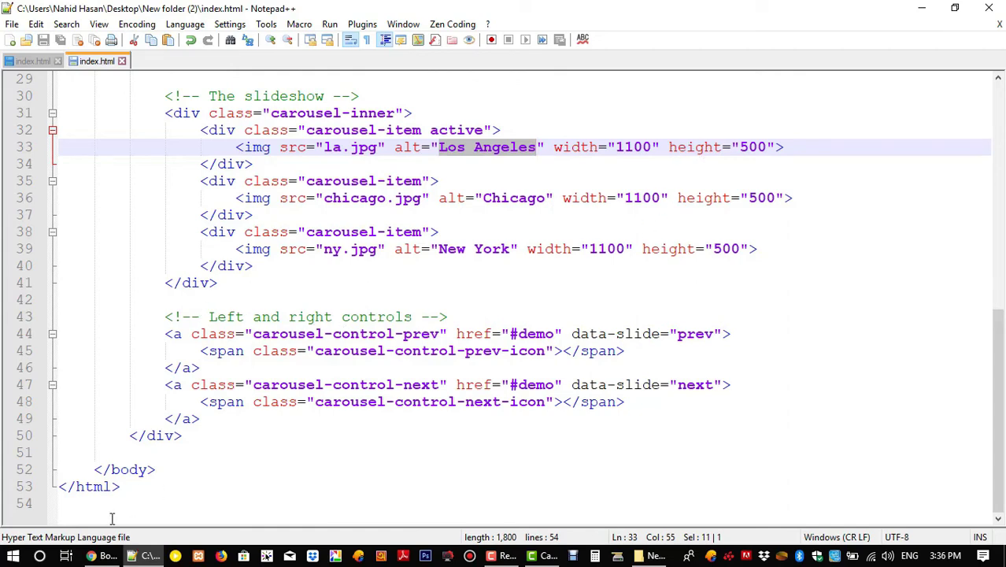
{"action": "left_click", "coordinate": [103, 555]}
{"action": "left_click", "coordinate": [929, 307]}
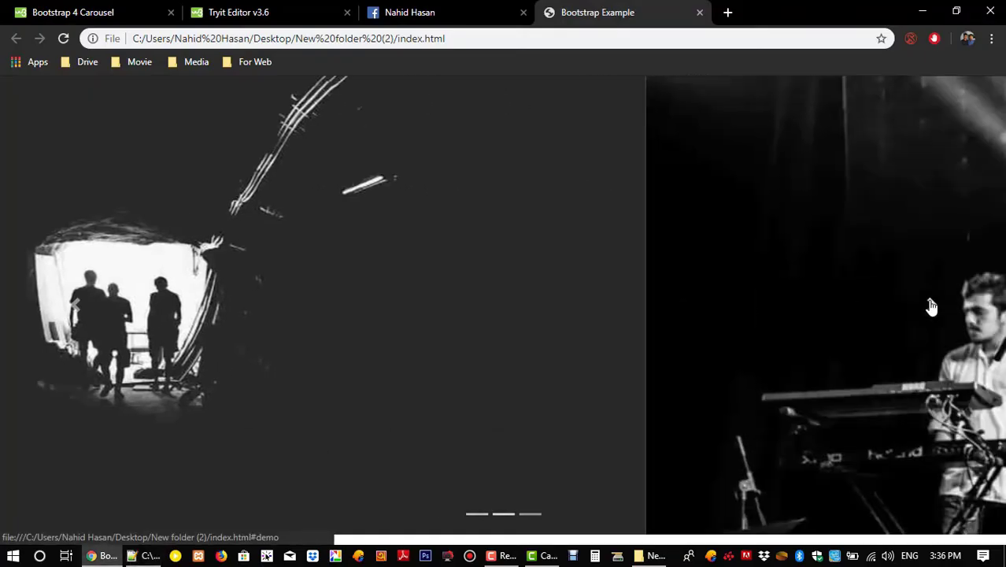
{"action": "left_click", "coordinate": [146, 556]}
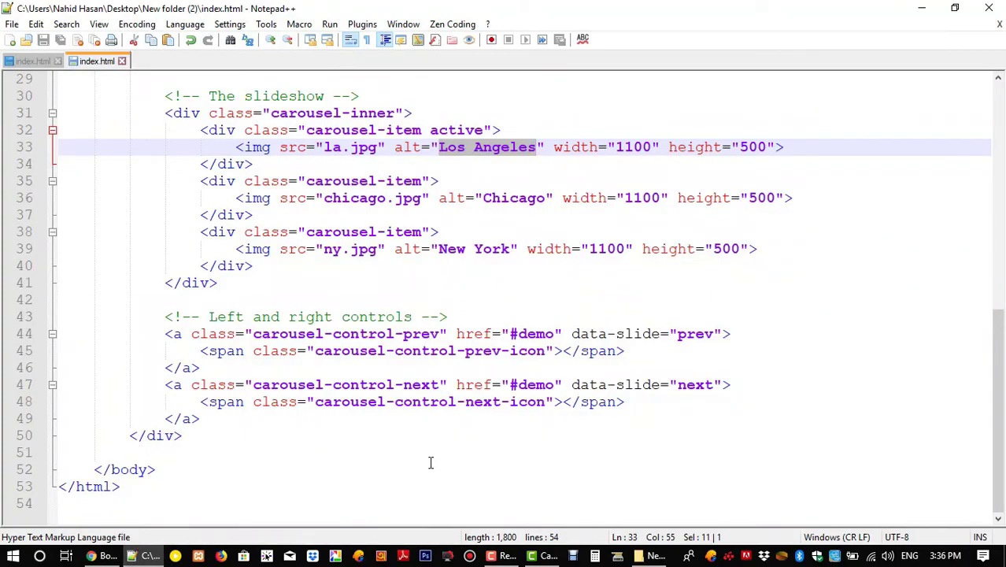
{"action": "scroll", "coordinate": [430, 462], "scroll_direction": "up", "scroll_amount": 2}
{"action": "scroll", "coordinate": [429, 464], "scroll_direction": "up", "scroll_amount": 4}
{"action": "scroll", "coordinate": [425, 466], "scroll_direction": "up", "scroll_amount": 2}
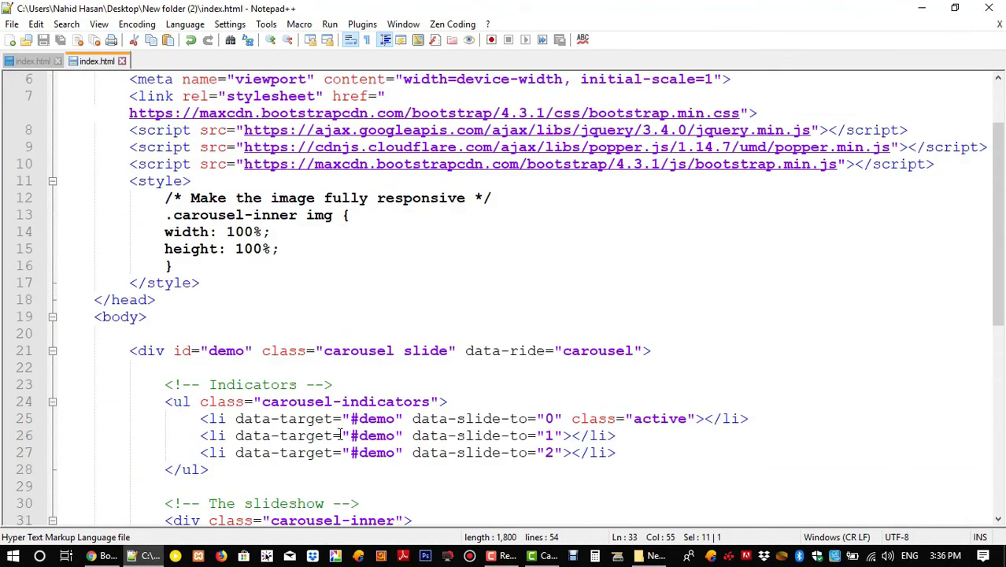
{"action": "scroll", "coordinate": [341, 435], "scroll_direction": "down", "scroll_amount": 2}
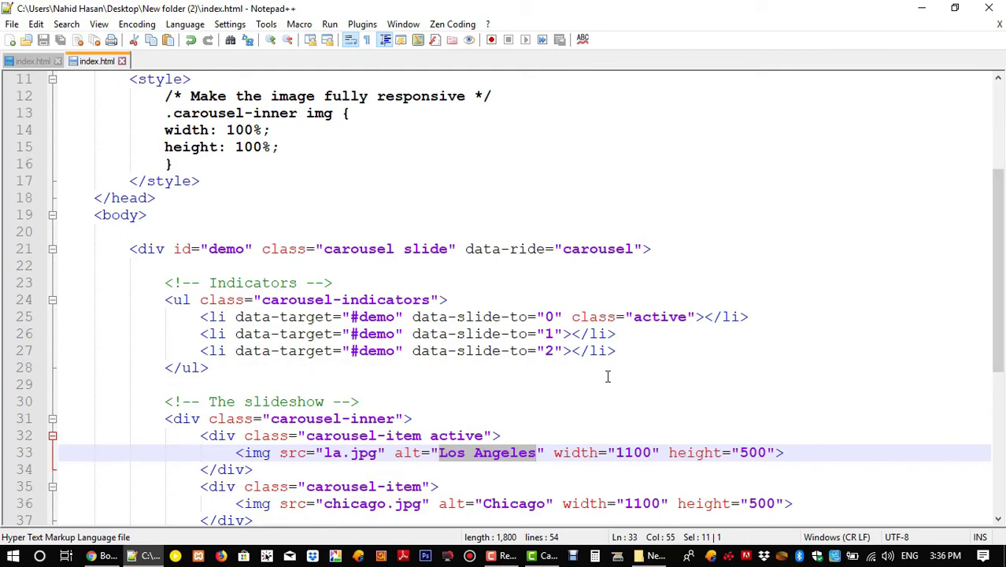
{"action": "left_click", "coordinate": [103, 555]}
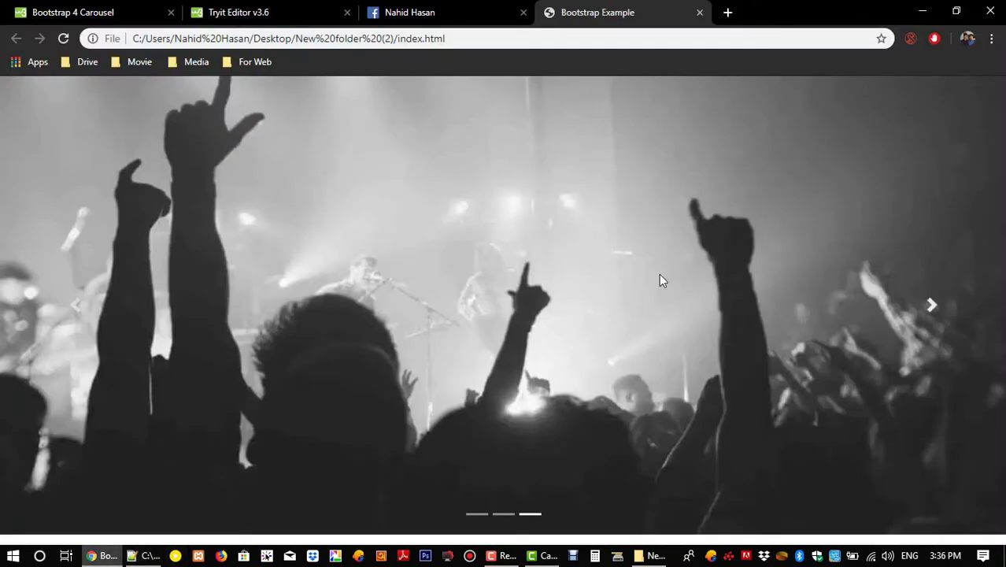
{"action": "left_click", "coordinate": [63, 38]}
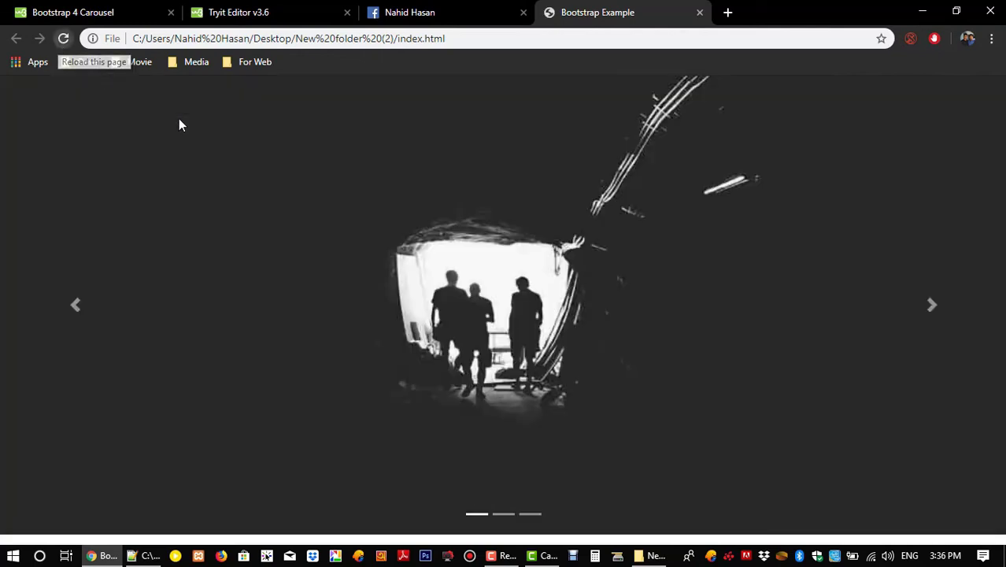
{"action": "left_click", "coordinate": [138, 556]}
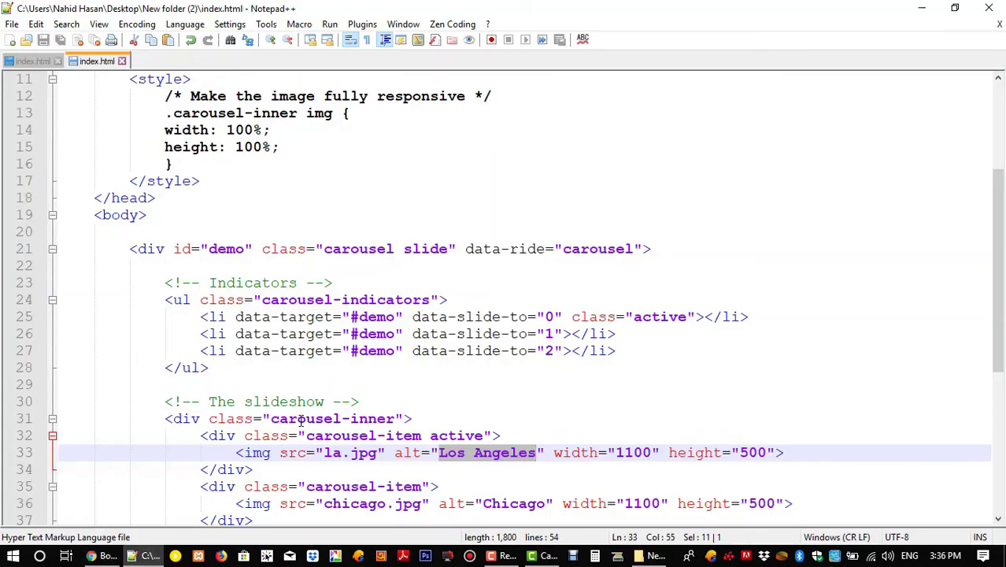
{"action": "scroll", "coordinate": [300, 421], "scroll_direction": "up", "scroll_amount": 1}
{"action": "scroll", "coordinate": [300, 421], "scroll_direction": "up", "scroll_amount": 1}
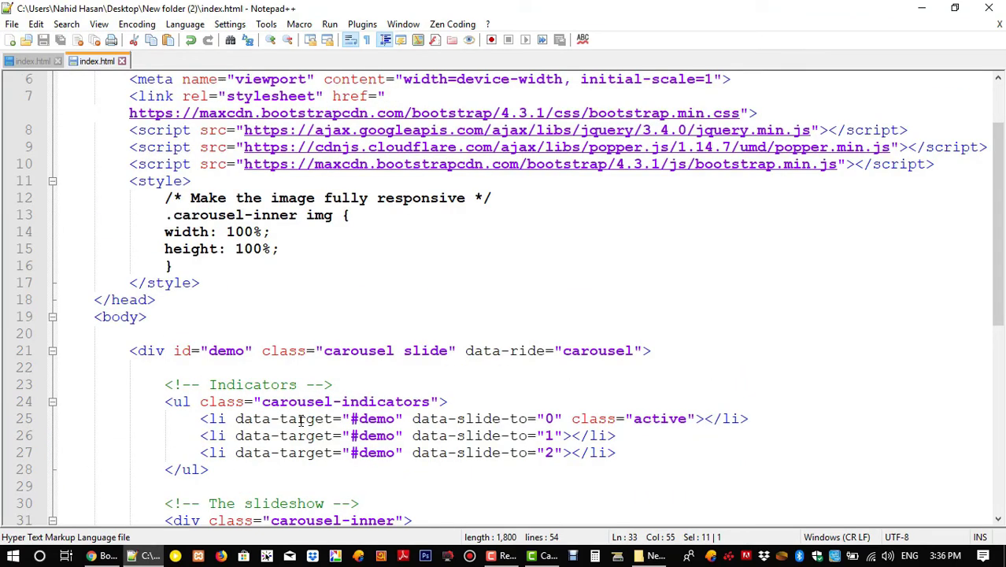
{"action": "scroll", "coordinate": [276, 401], "scroll_direction": "up", "scroll_amount": 1}
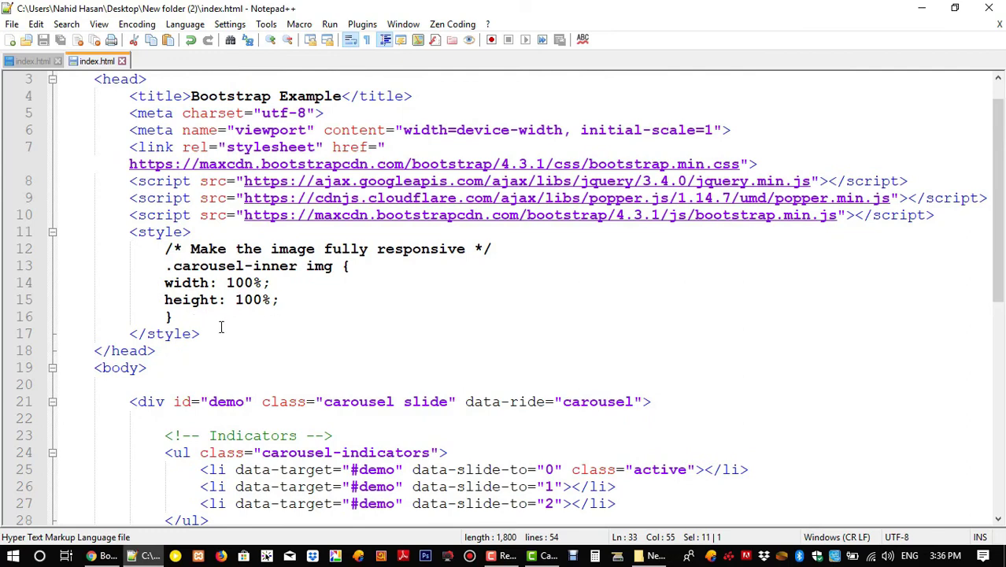
{"action": "left_click", "coordinate": [220, 328]}
{"action": "left_click_drag", "start_coordinate": [197, 319], "coordinate": [169, 249]}
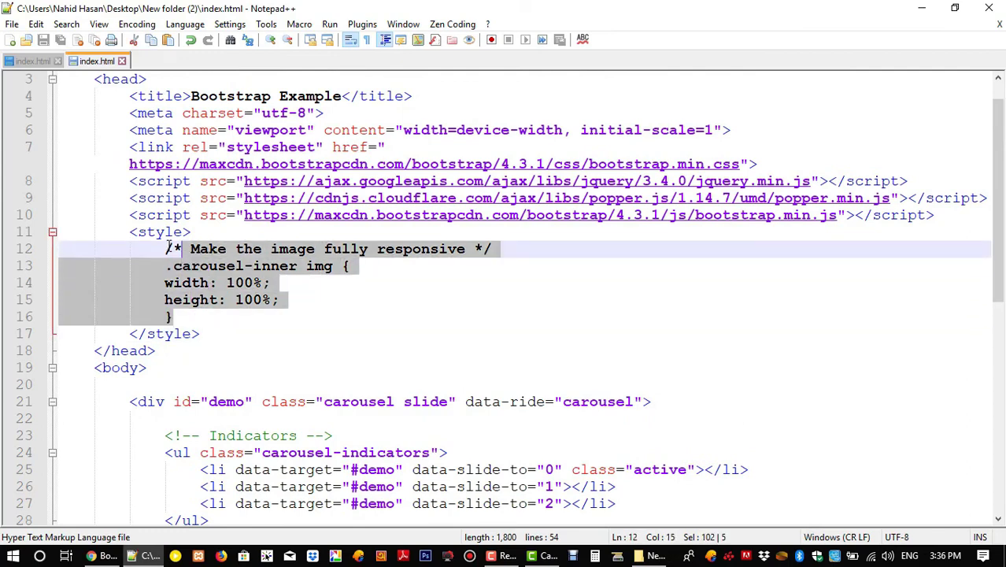
{"action": "left_click", "coordinate": [169, 248]}
{"action": "scroll", "coordinate": [213, 281], "scroll_direction": "down", "scroll_amount": 1}
{"action": "scroll", "coordinate": [223, 299], "scroll_direction": "down", "scroll_amount": 1}
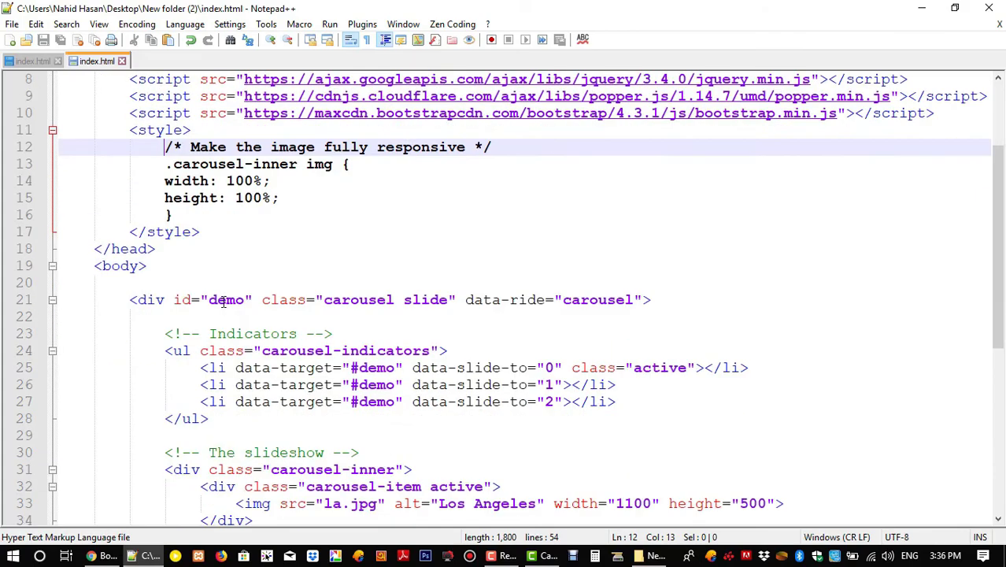
{"action": "left_click", "coordinate": [157, 302]}
{"action": "scroll", "coordinate": [315, 365], "scroll_direction": "down", "scroll_amount": 2}
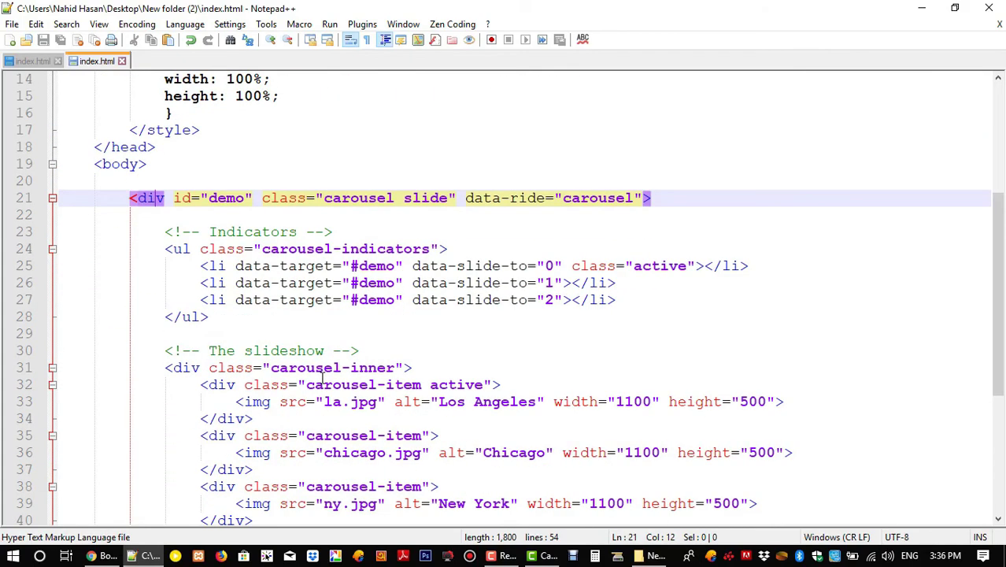
{"action": "scroll", "coordinate": [321, 384], "scroll_direction": "down", "scroll_amount": 2}
{"action": "scroll", "coordinate": [321, 385], "scroll_direction": "down", "scroll_amount": 2}
{"action": "scroll", "coordinate": [315, 394], "scroll_direction": "down", "scroll_amount": 1}
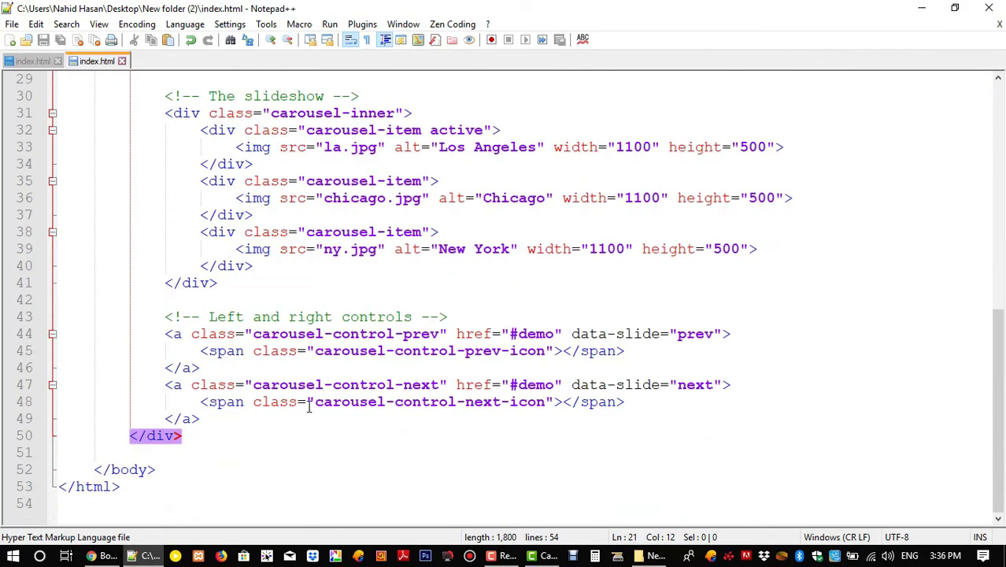
{"action": "left_click", "coordinate": [265, 149]}
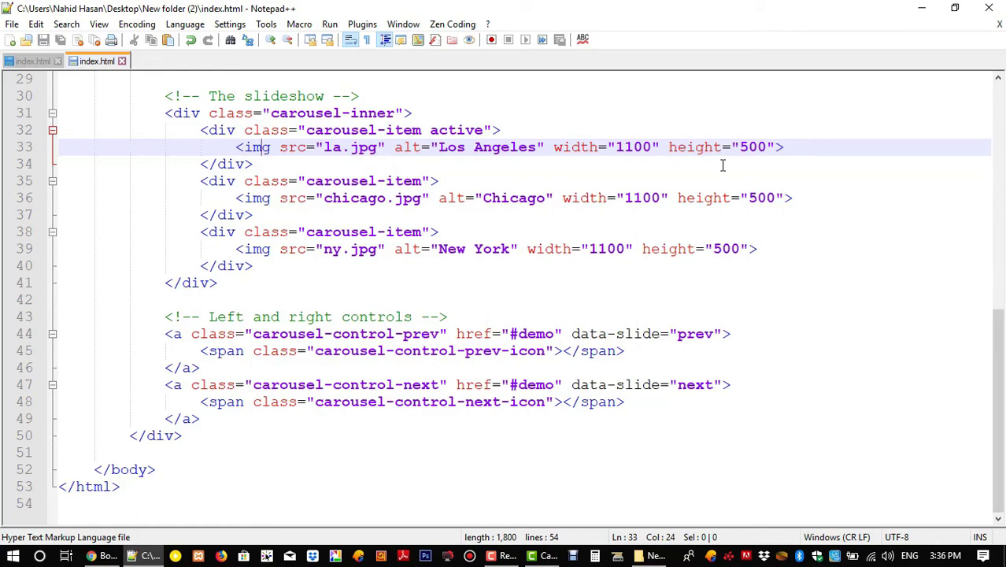
{"action": "scroll", "coordinate": [633, 268], "scroll_direction": "up", "scroll_amount": 3}
{"action": "scroll", "coordinate": [494, 318], "scroll_direction": "up", "scroll_amount": 3}
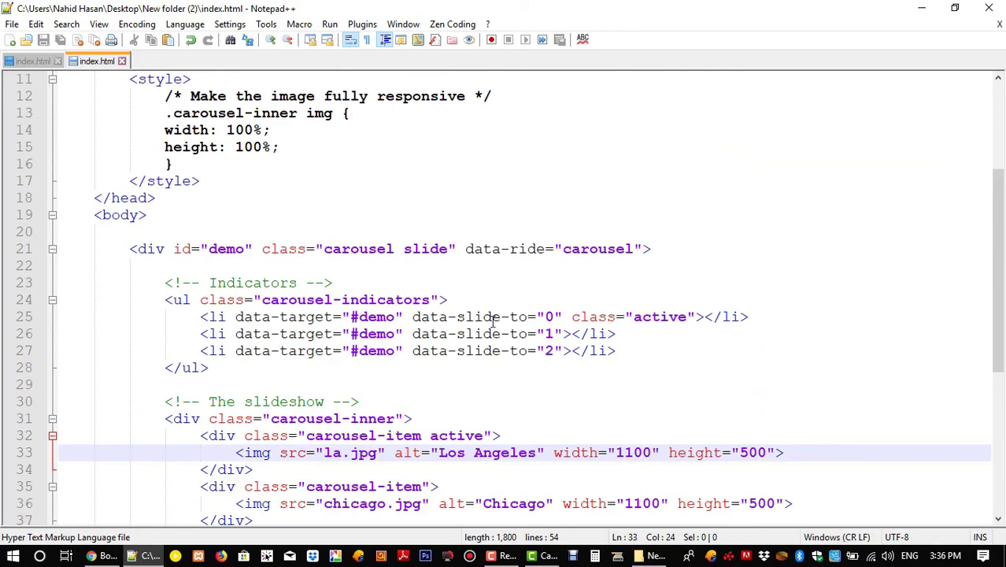
{"action": "scroll", "coordinate": [469, 342], "scroll_direction": "up", "scroll_amount": 3}
{"action": "scroll", "coordinate": [447, 380], "scroll_direction": "up", "scroll_amount": 1}
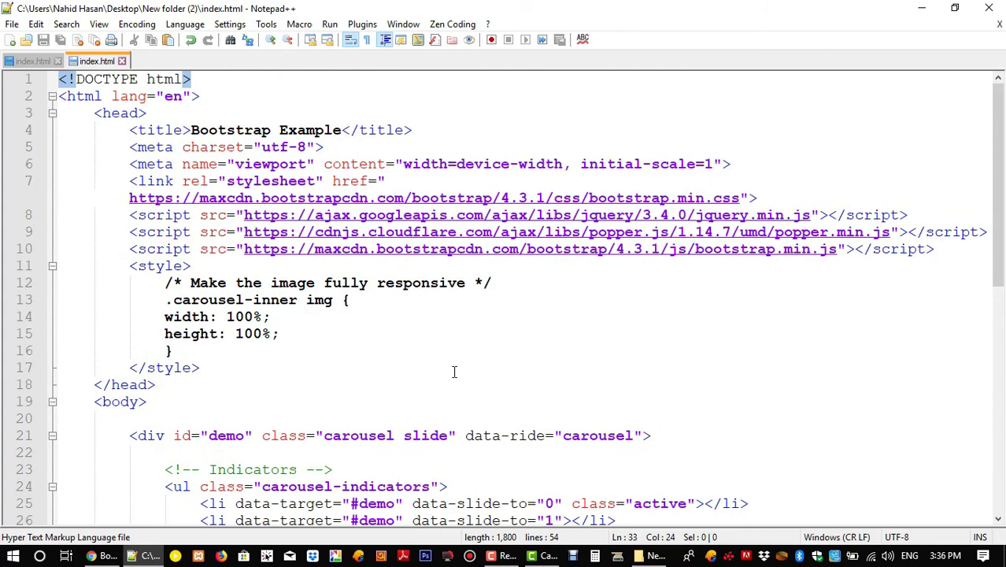